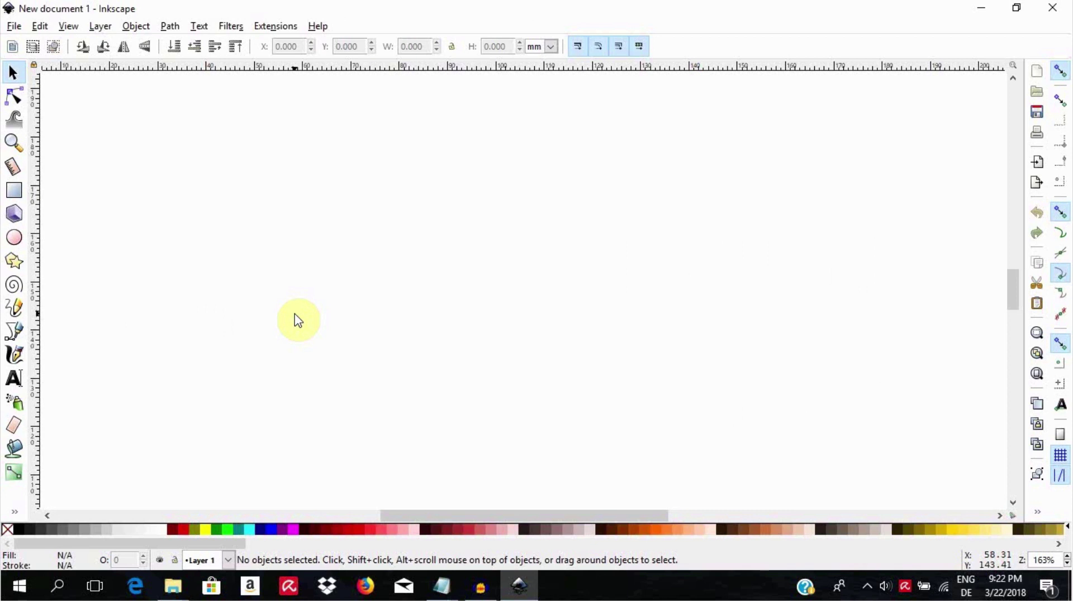
Step: Draw a small orange circle near the left of the canvas and resize it to 3 × 3 mm
click(14, 238)
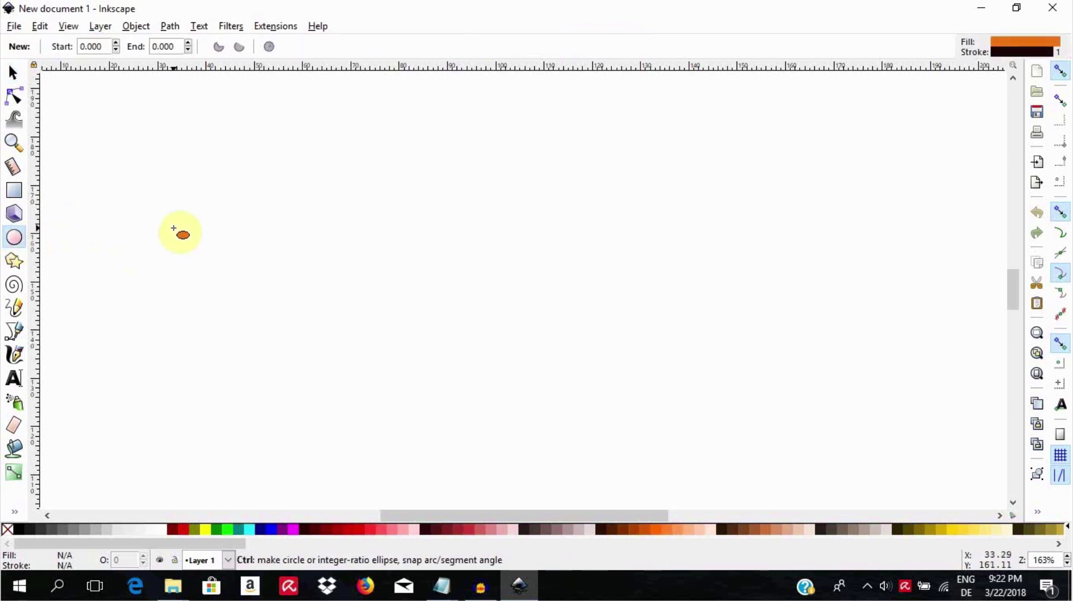
drag(174, 228, 206, 261)
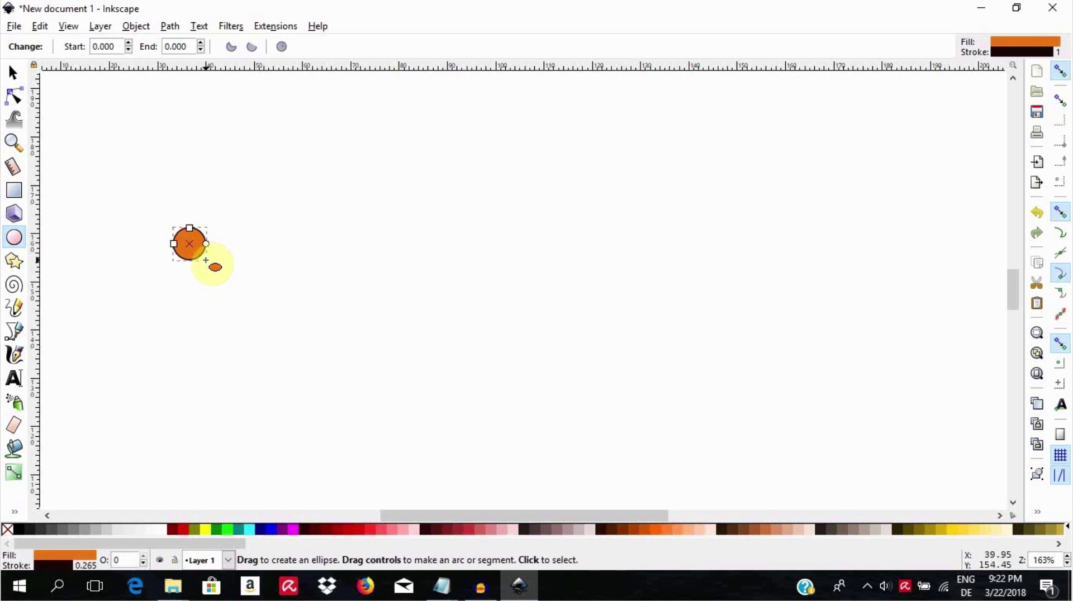
key(s)
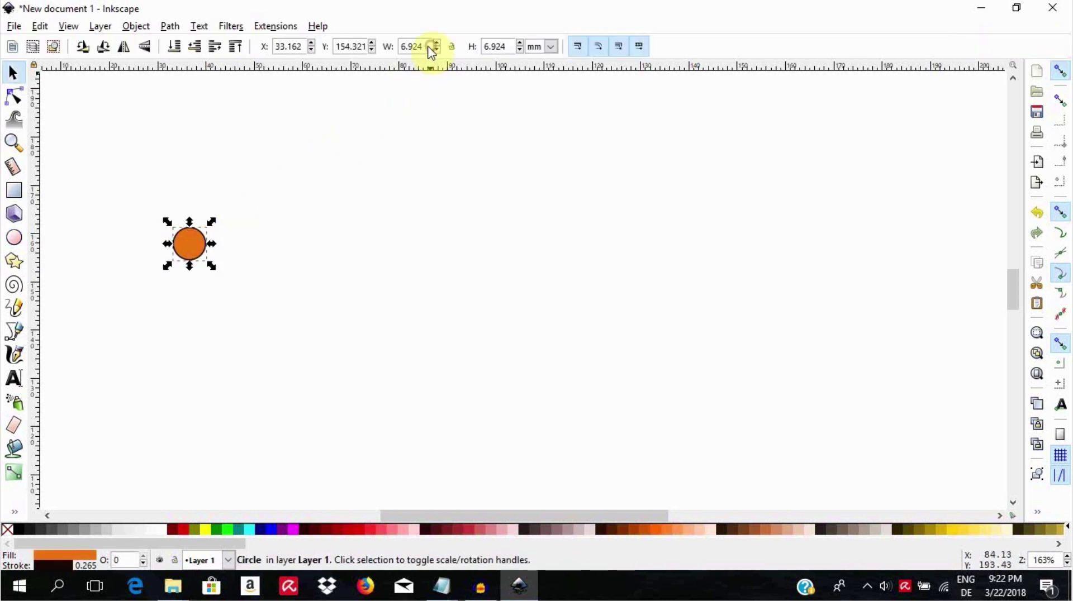
double_click(392, 46)
text(3)
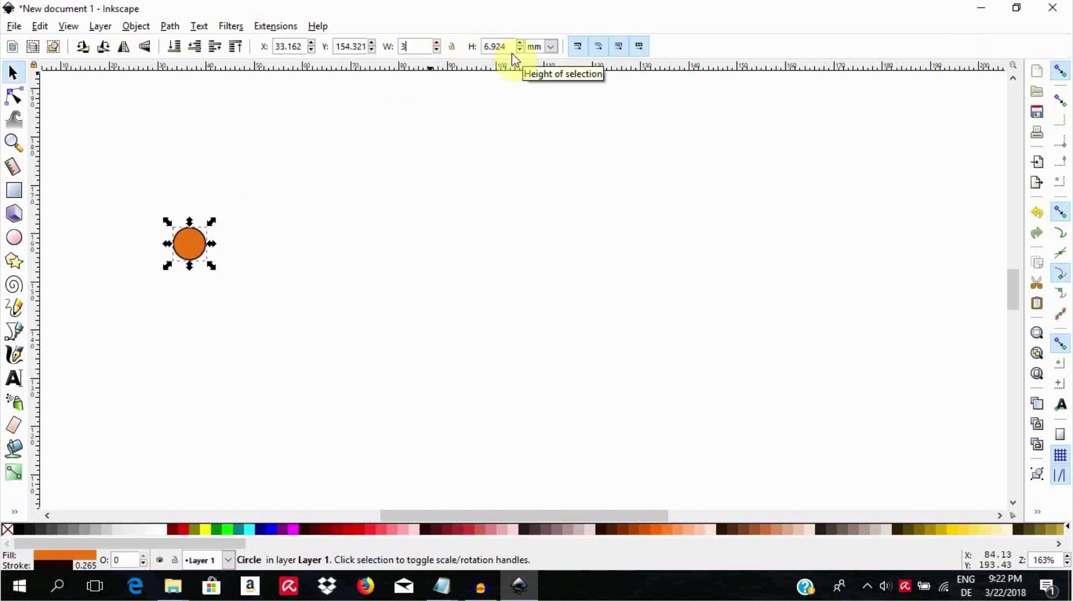
click(510, 51)
double_click(487, 46)
text(3)
click(357, 227)
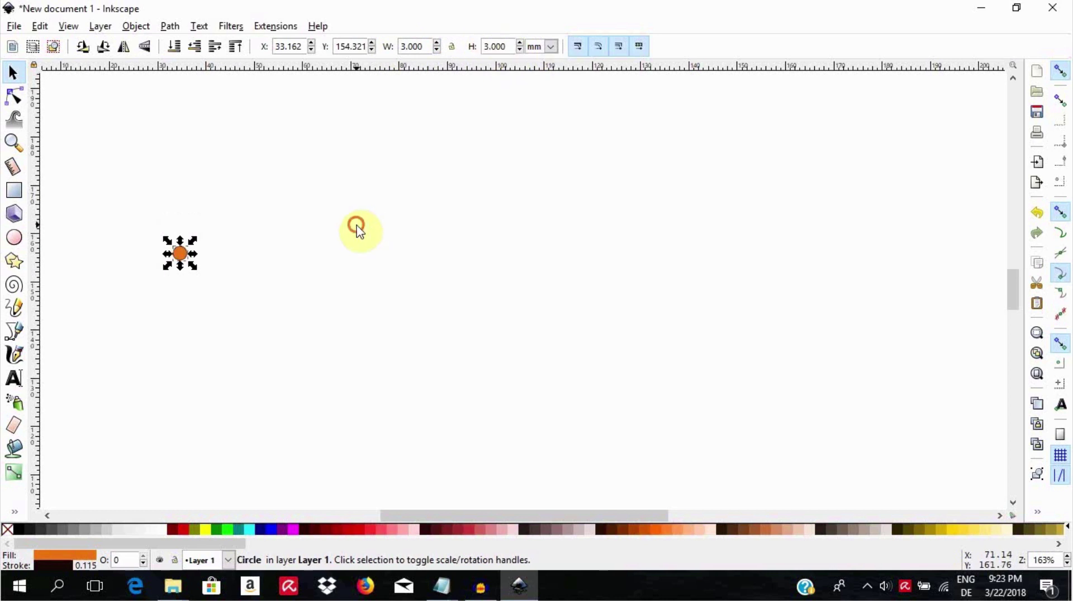
Step: Open Fill and Stroke for the circle and lighten its orange fill to ec8215ff
click(180, 255)
click(140, 26)
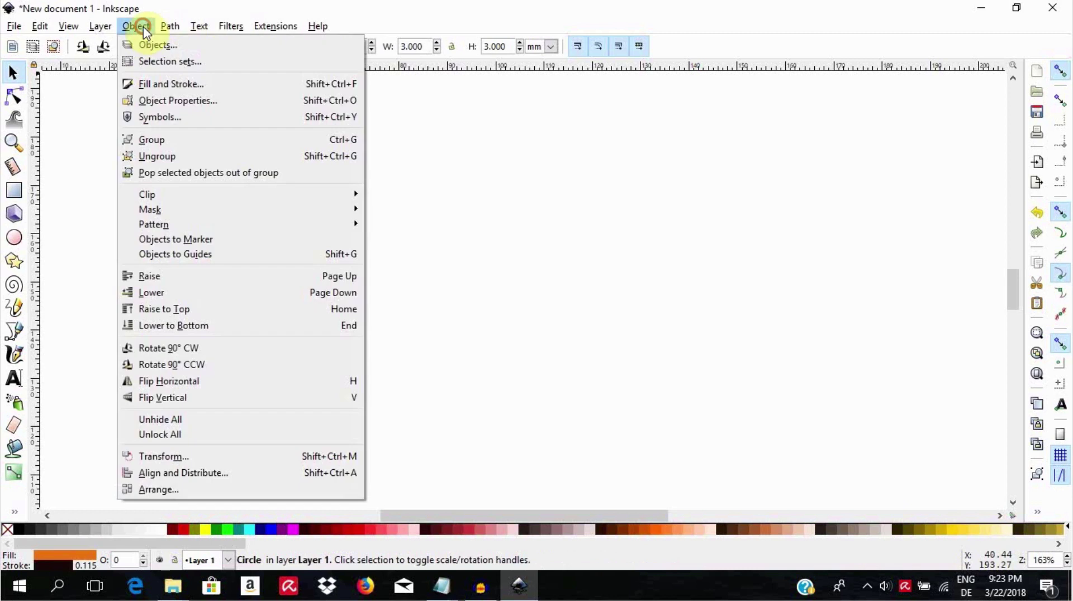
click(173, 85)
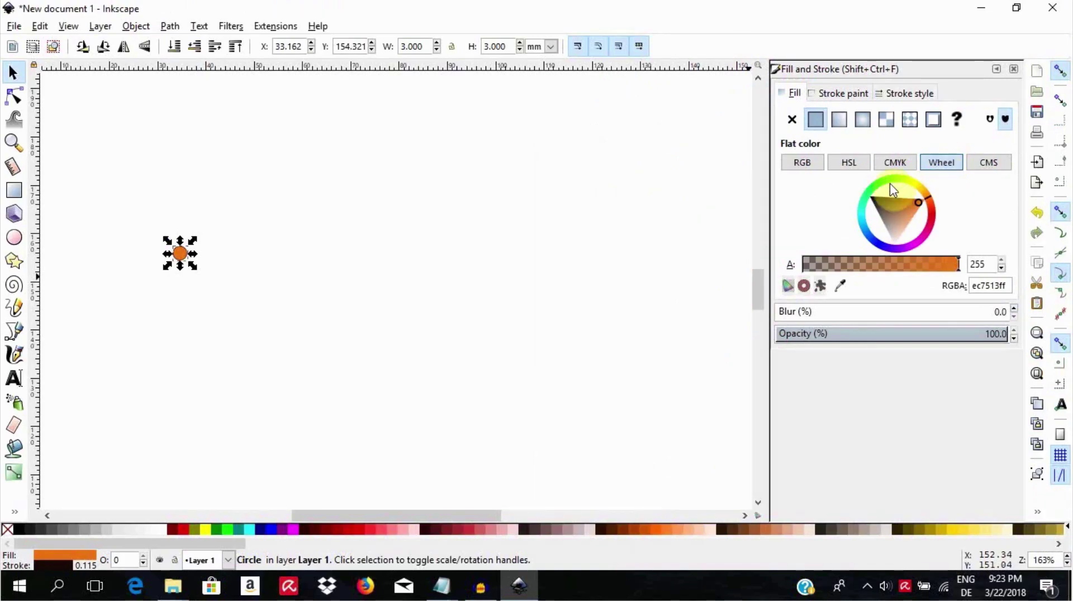
click(927, 196)
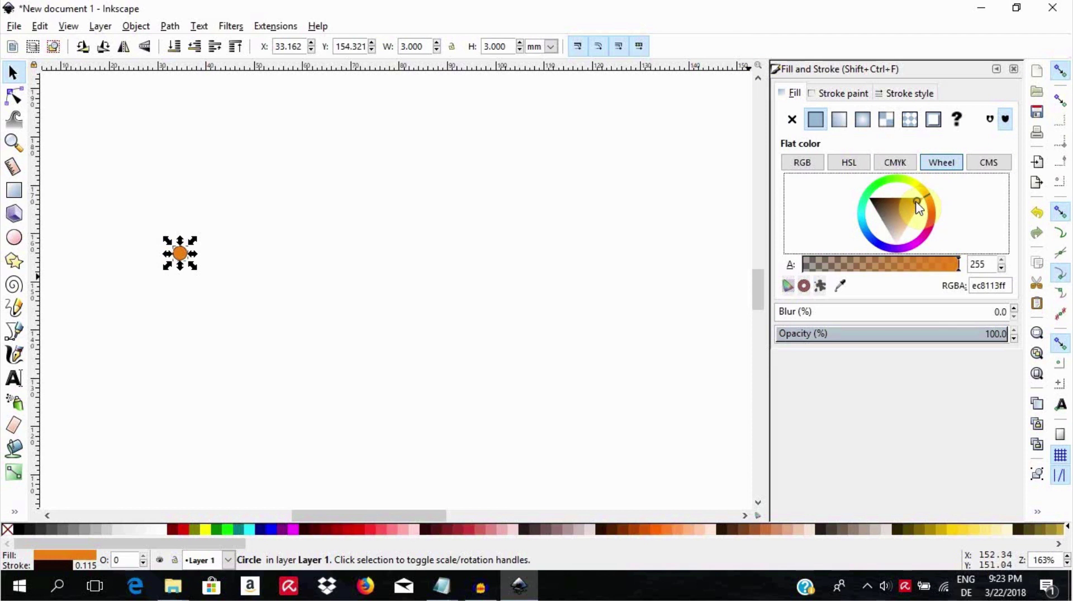
click(918, 207)
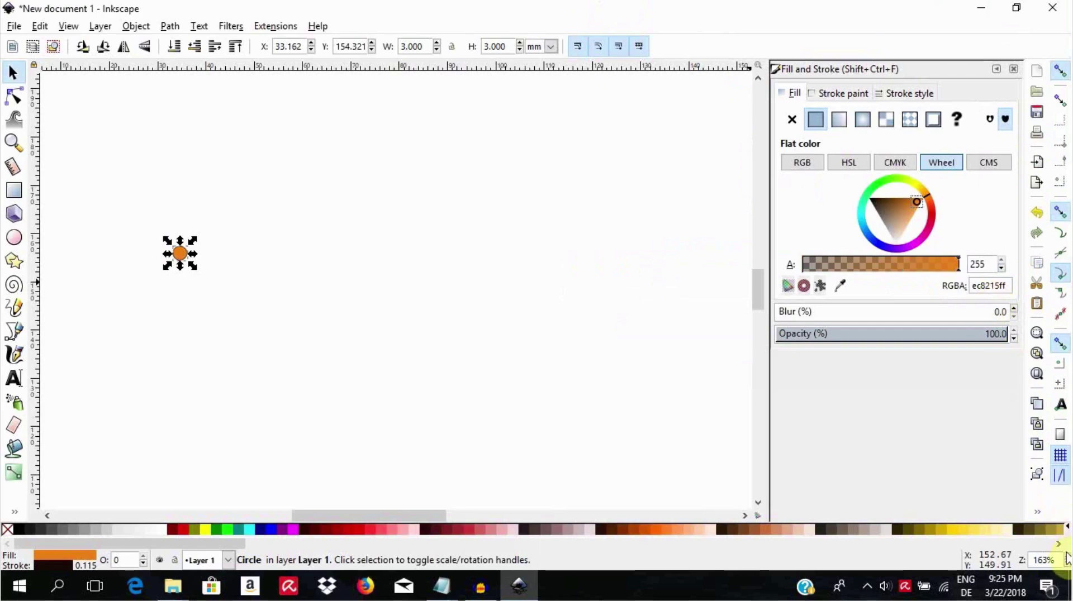
Step: Zoom in, show the page grid, and nudge the circle onto it at X 32.895, Y 153.412
click(1067, 557)
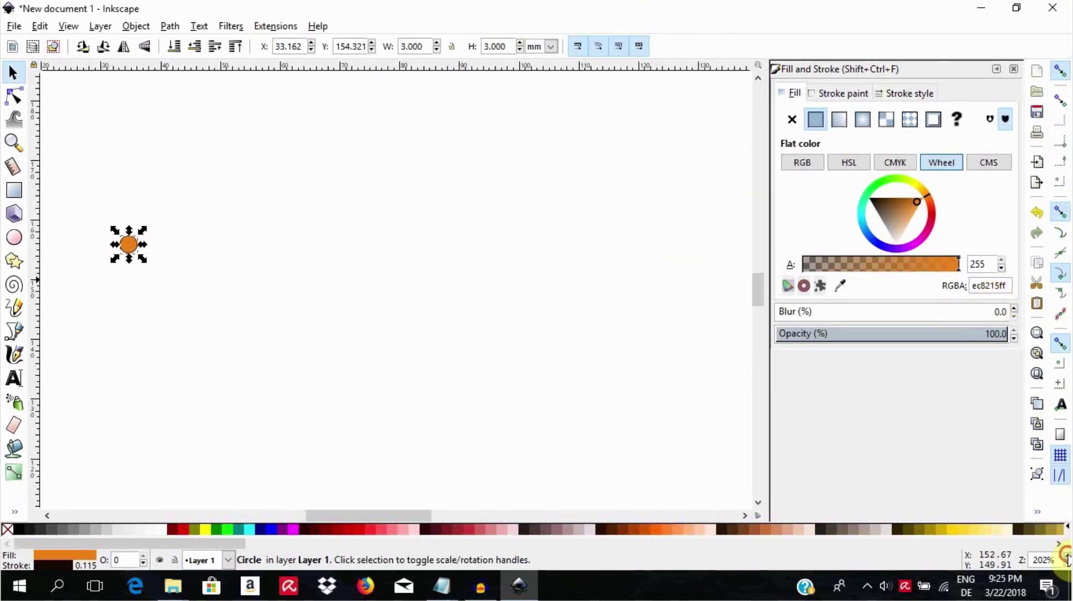
scroll(1066, 558, up, 8)
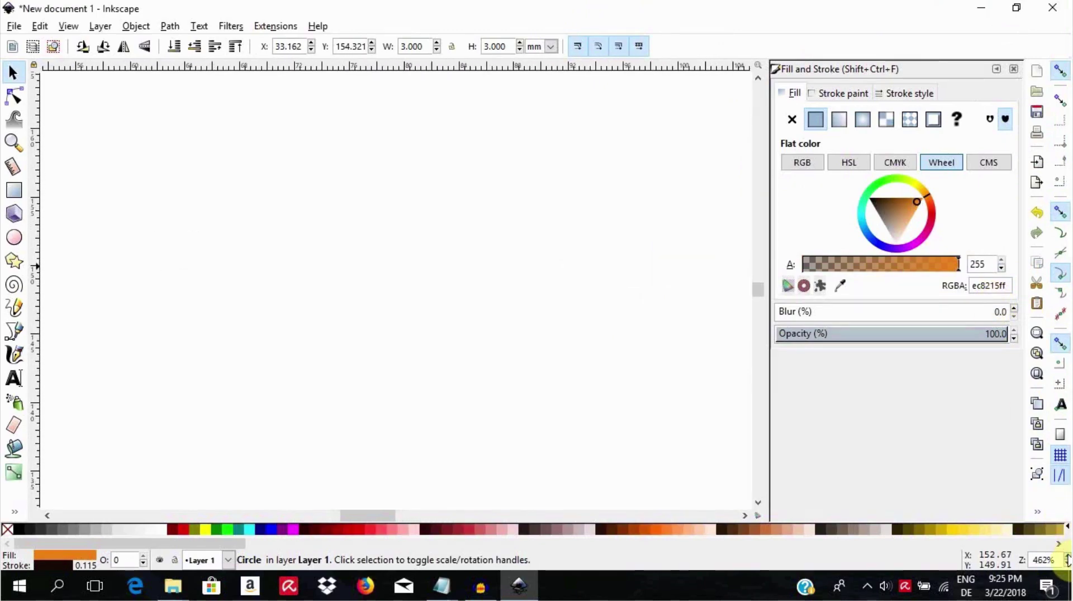
scroll(1066, 559, up, 1)
drag(372, 516, 325, 517)
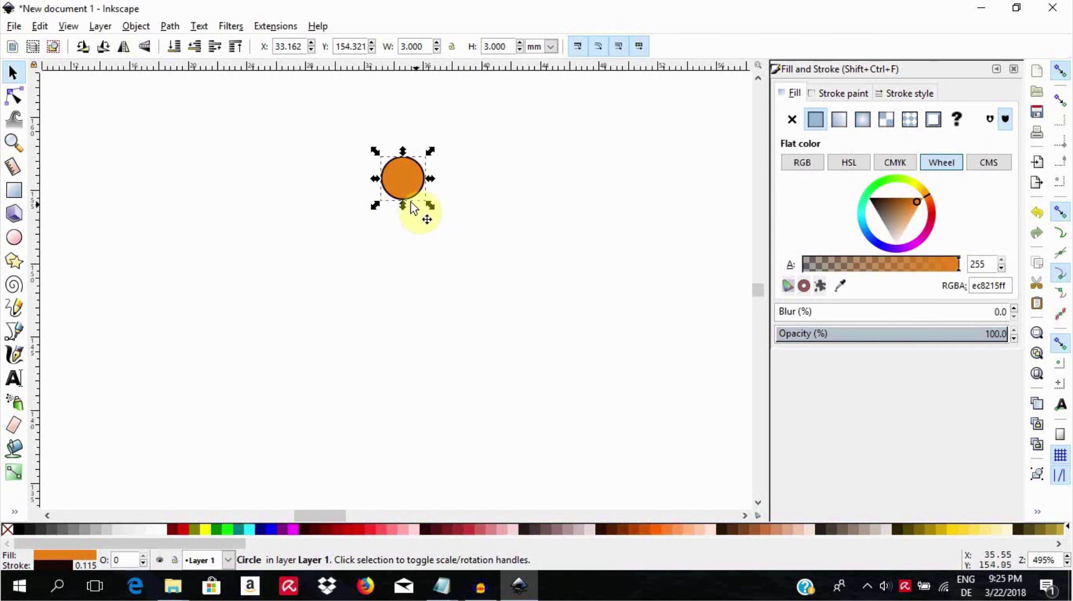
click(68, 27)
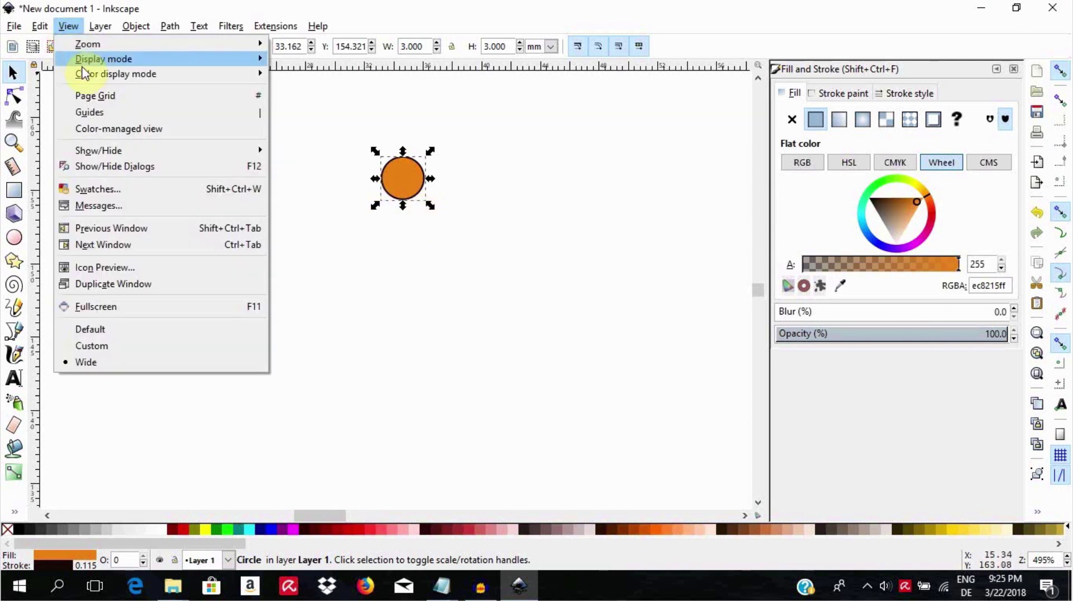
click(96, 98)
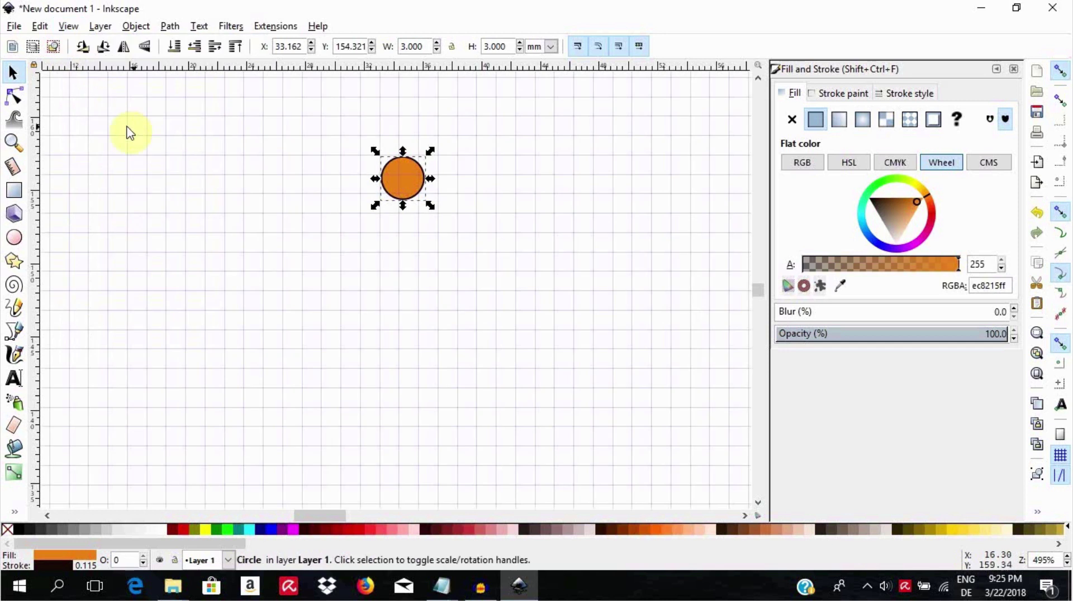
mouse_move(404, 182)
mouse_down()
mouse_move(414, 184)
mouse_move(404, 195)
mouse_up()
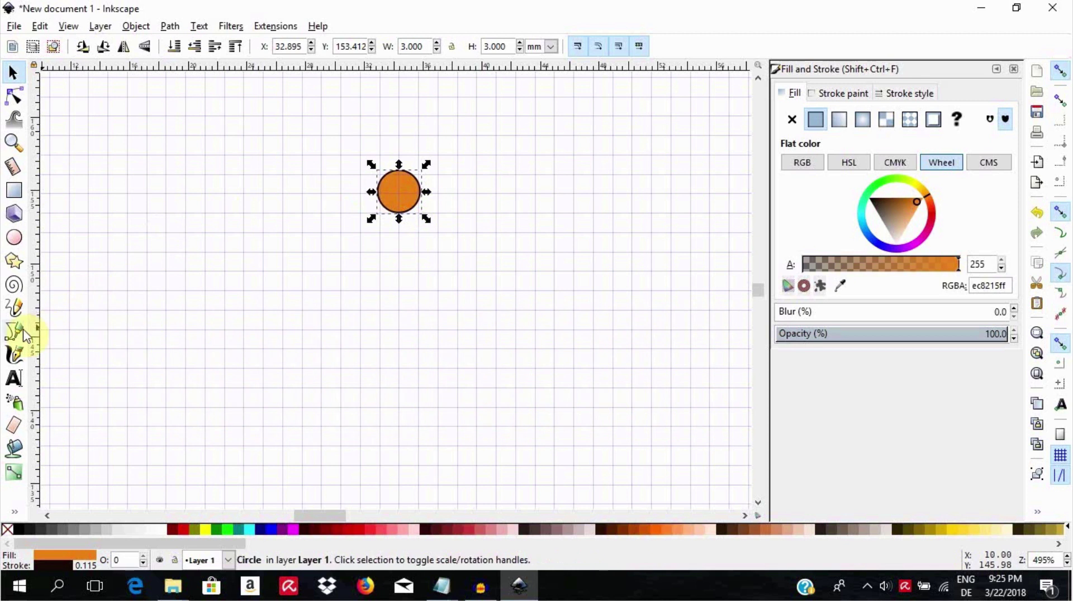
Step: Draw a vertical freehand line with the Pencil to the left of the circle
click(14, 307)
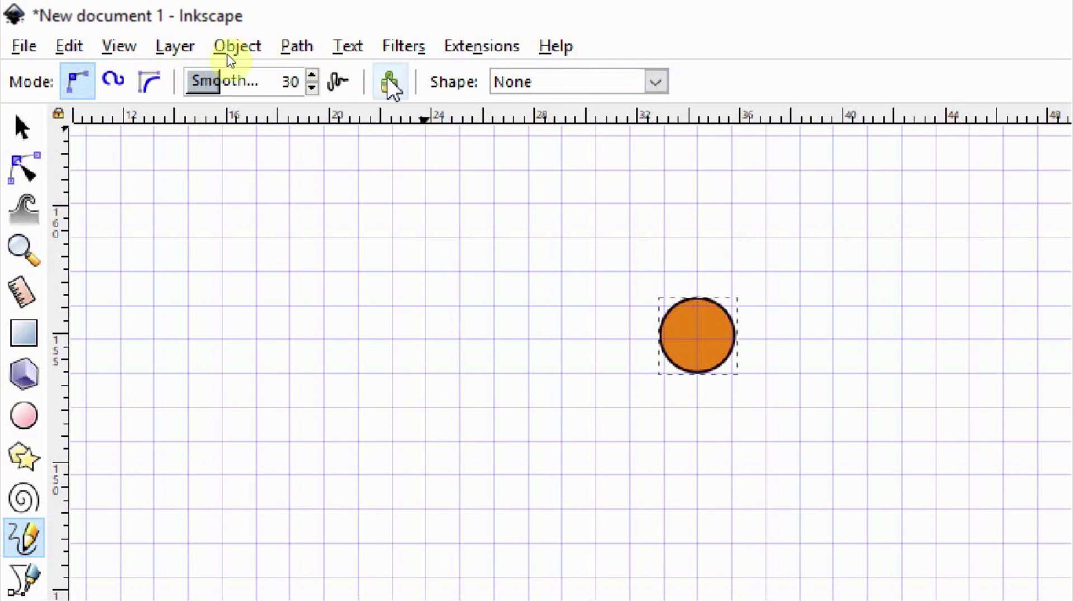
click(592, 366)
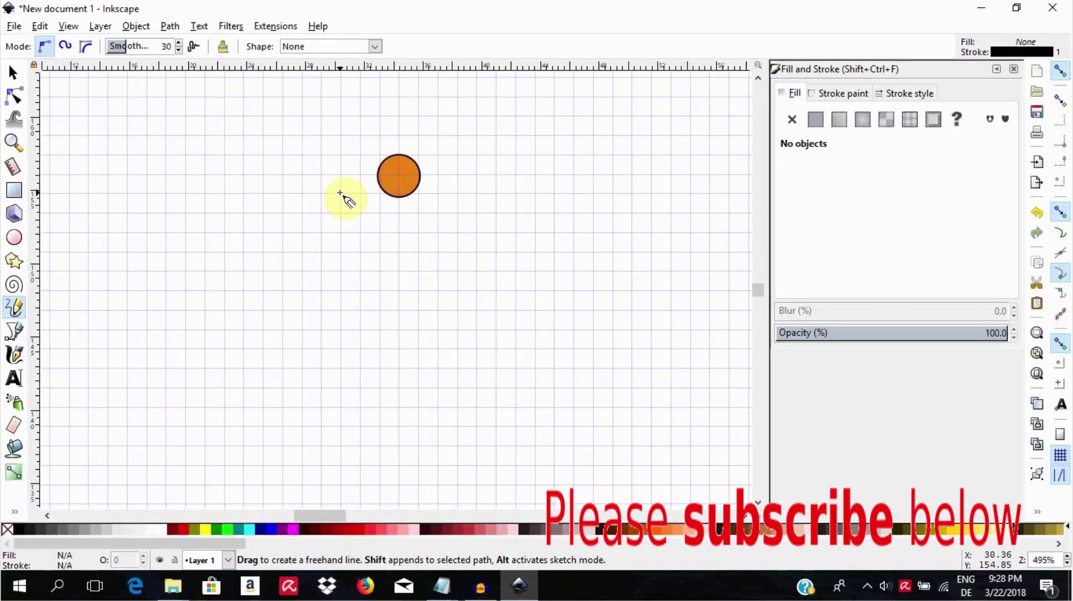
click(340, 193)
drag(339, 193, 340, 271)
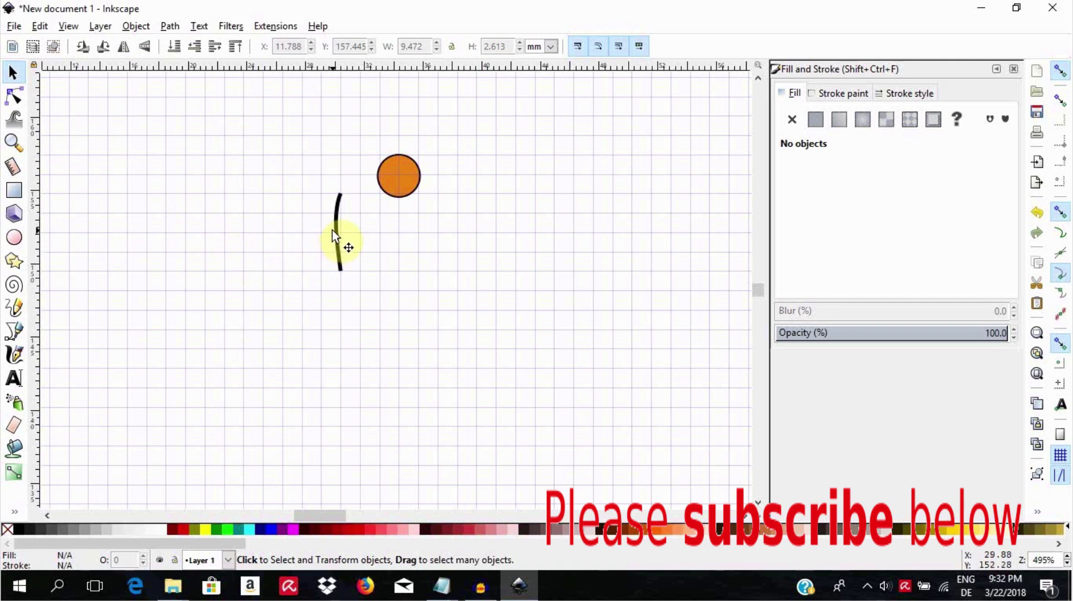
Step: Give the line Round caps in Stroke style, then pull a vertical guide onto the canvas
click(333, 234)
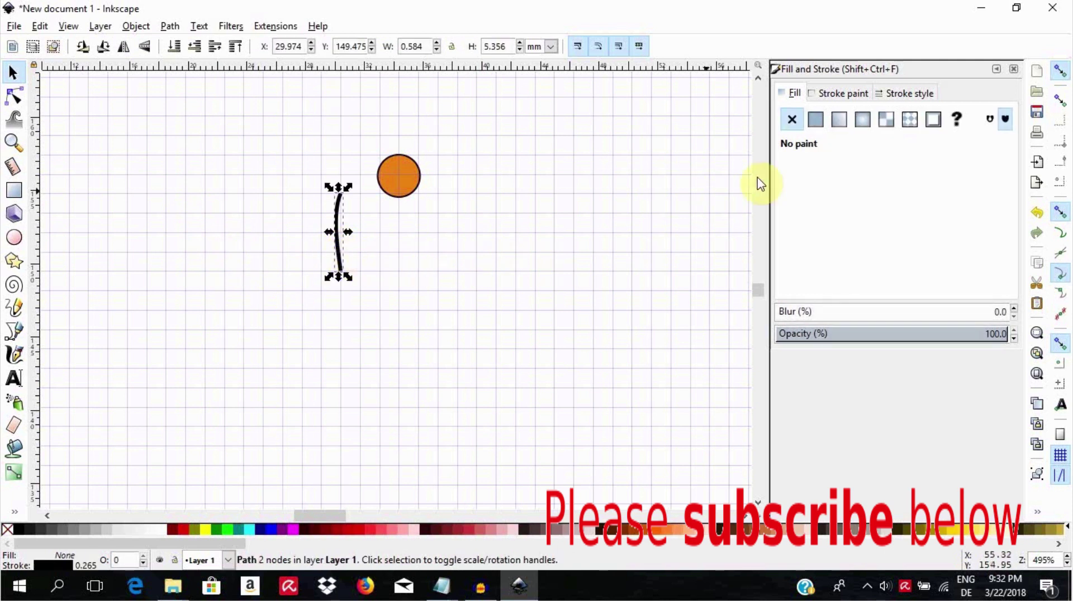
click(905, 99)
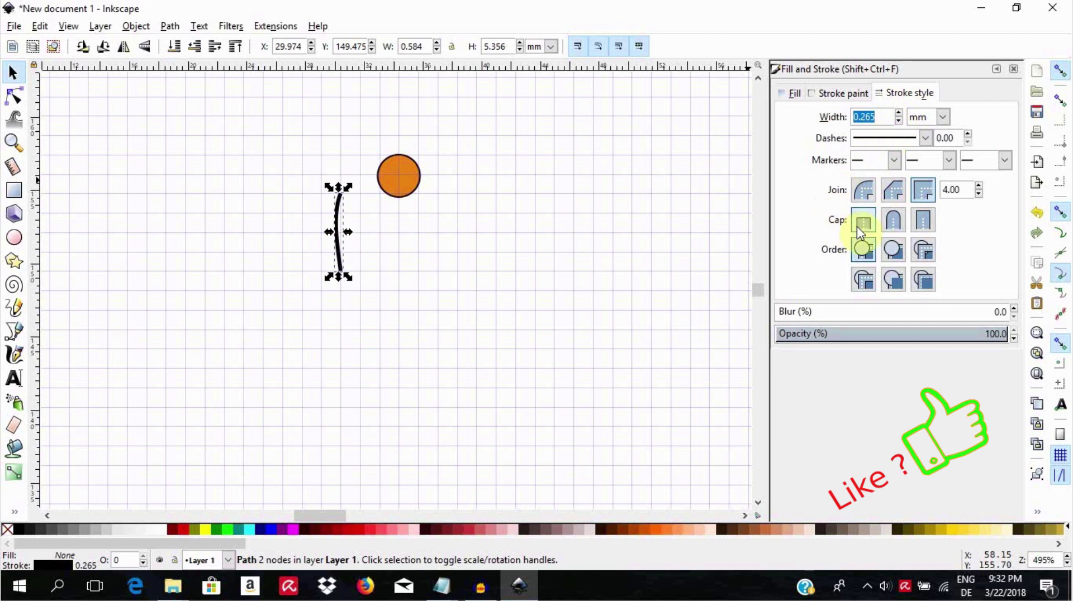
click(893, 224)
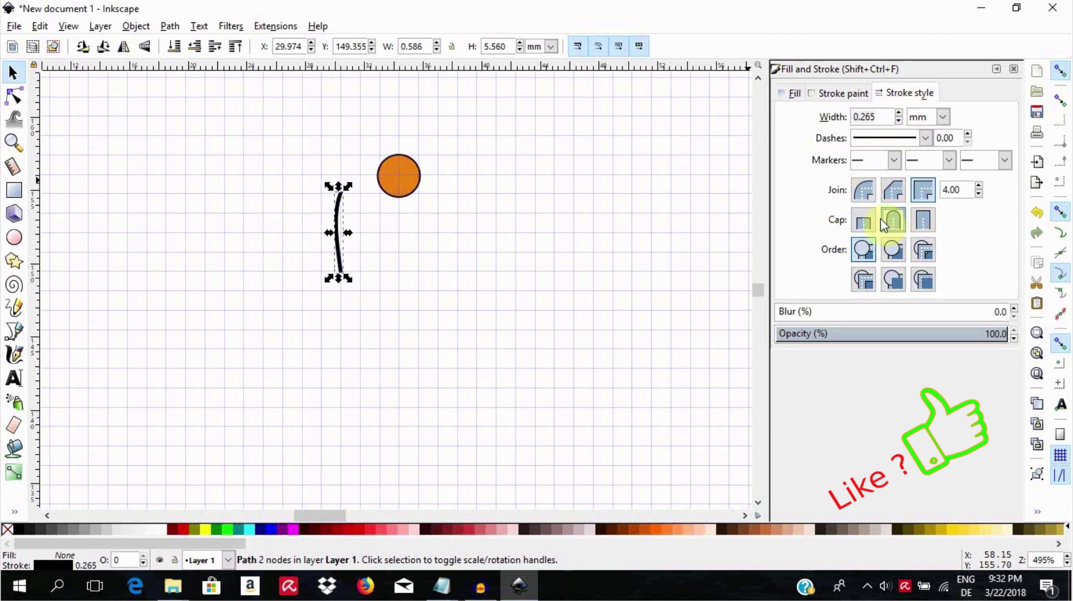
click(843, 94)
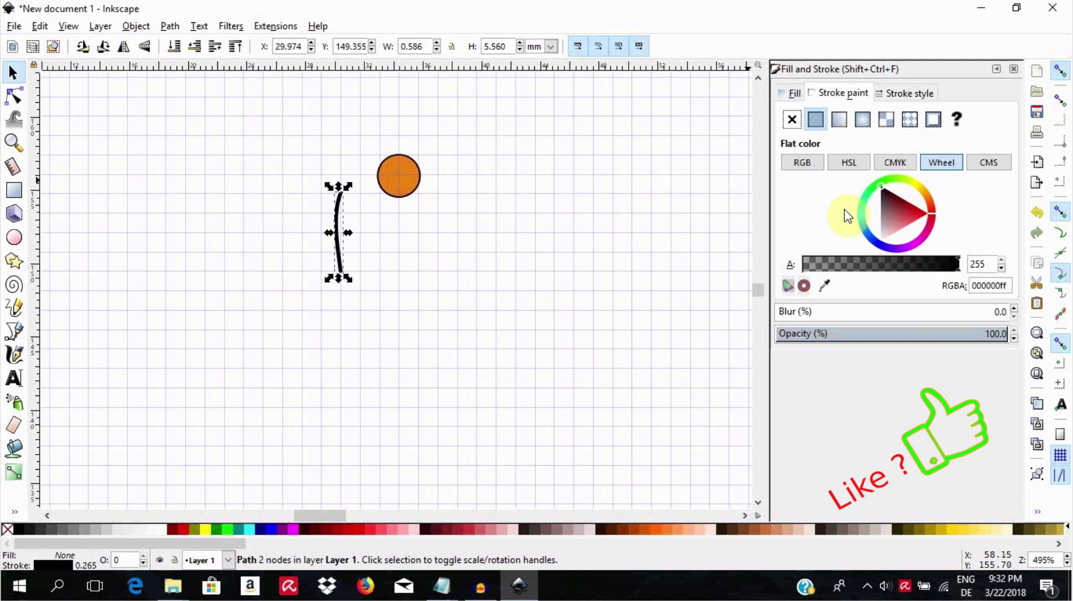
click(304, 255)
drag(36, 295, 394, 283)
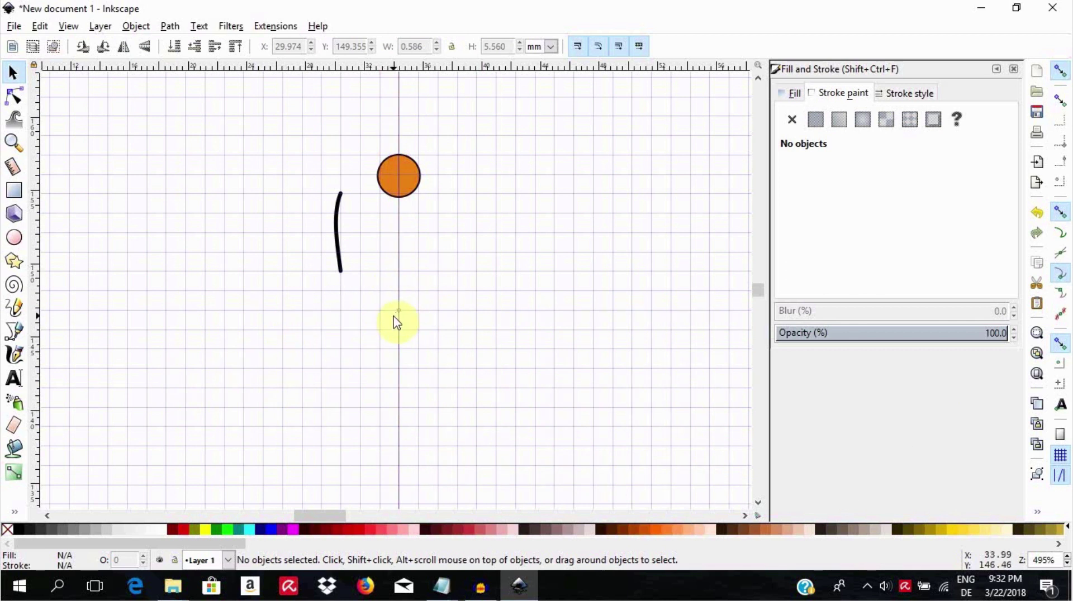
Step: Position the guide through the circle's centre, hide the grid, and snap the tail beneath the circle
drag(401, 308, 380, 310)
click(69, 27)
click(92, 98)
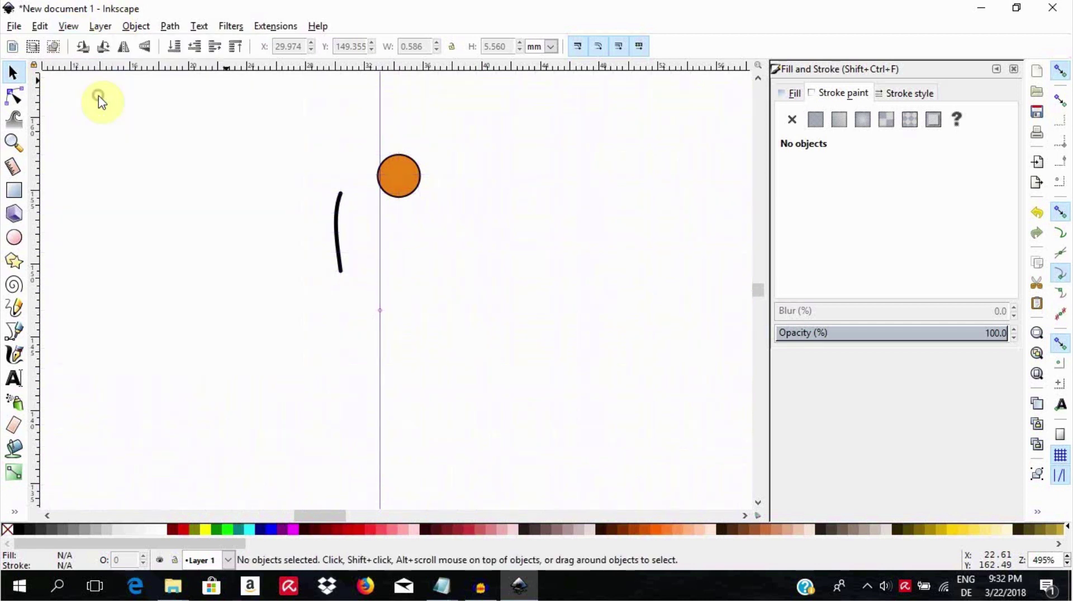
drag(385, 320, 412, 350)
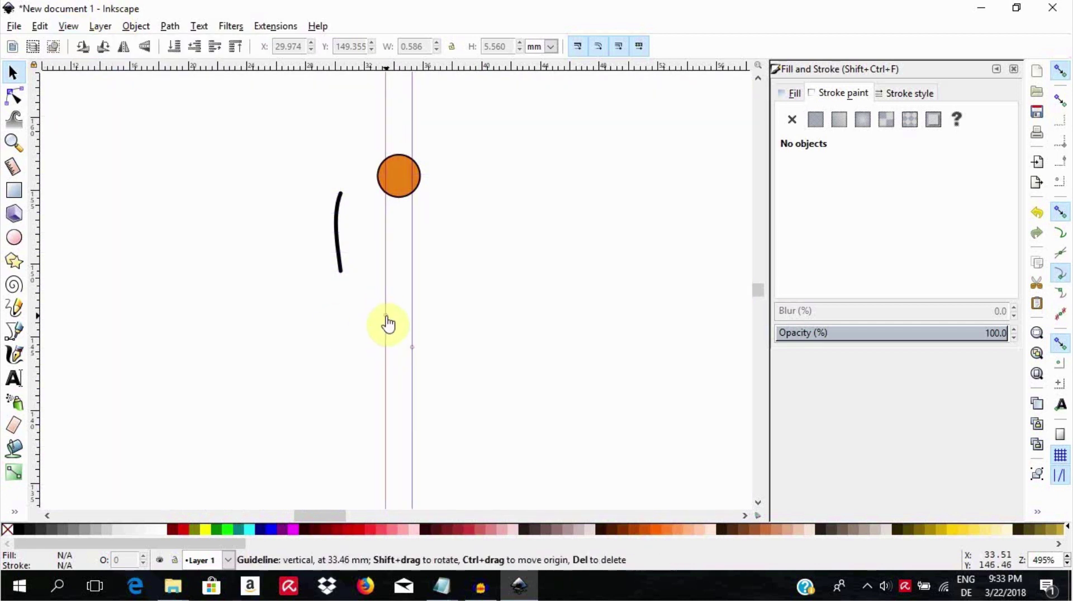
drag(332, 246, 387, 234)
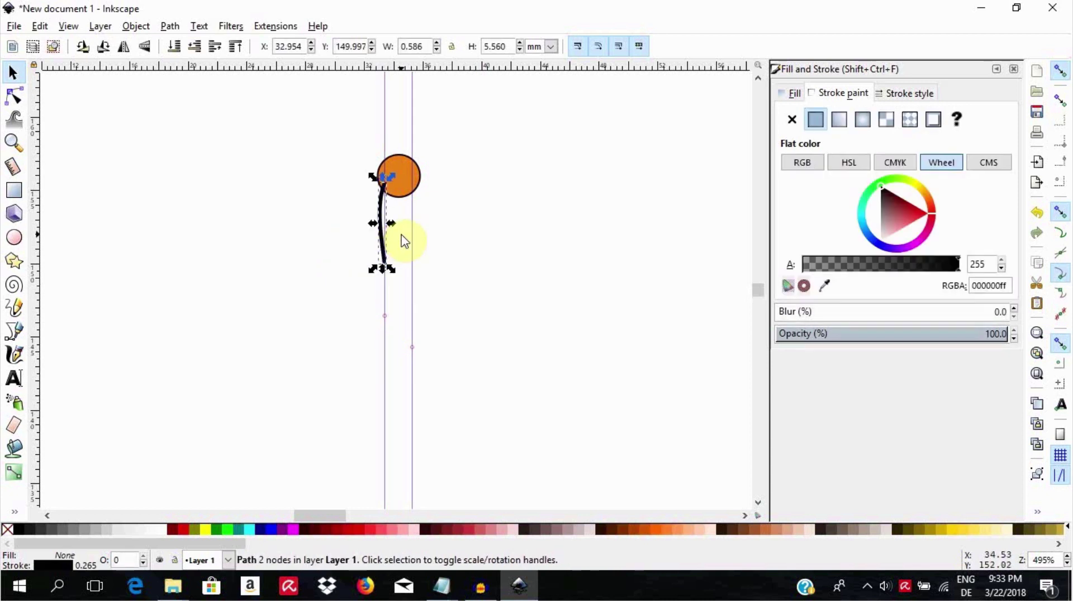
Step: Make a horizontally flipped copy of the tail and place it beside the first tail
key(Right)
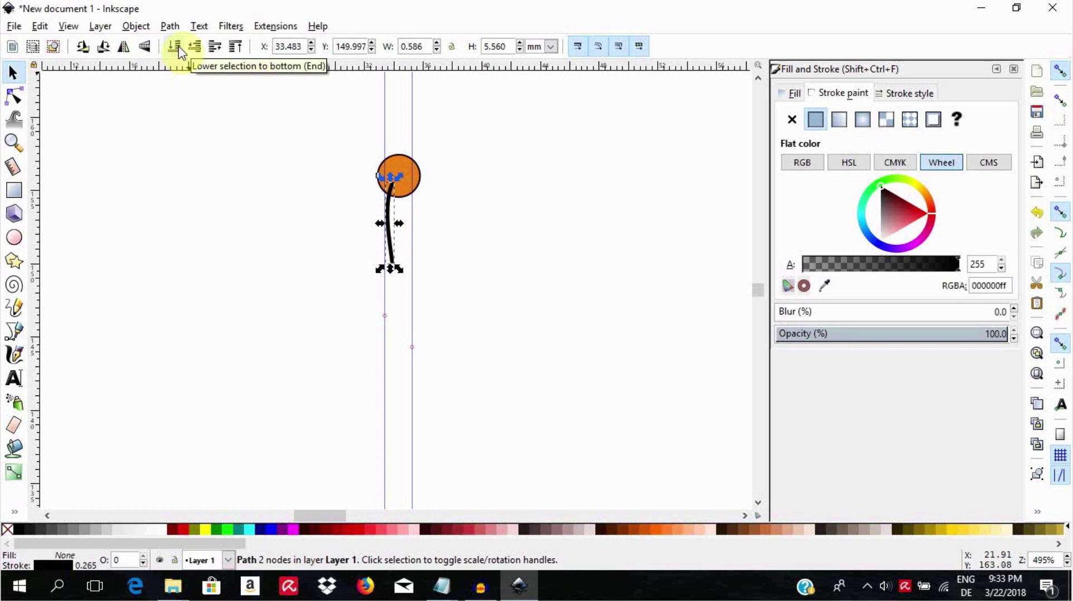
key(Left)
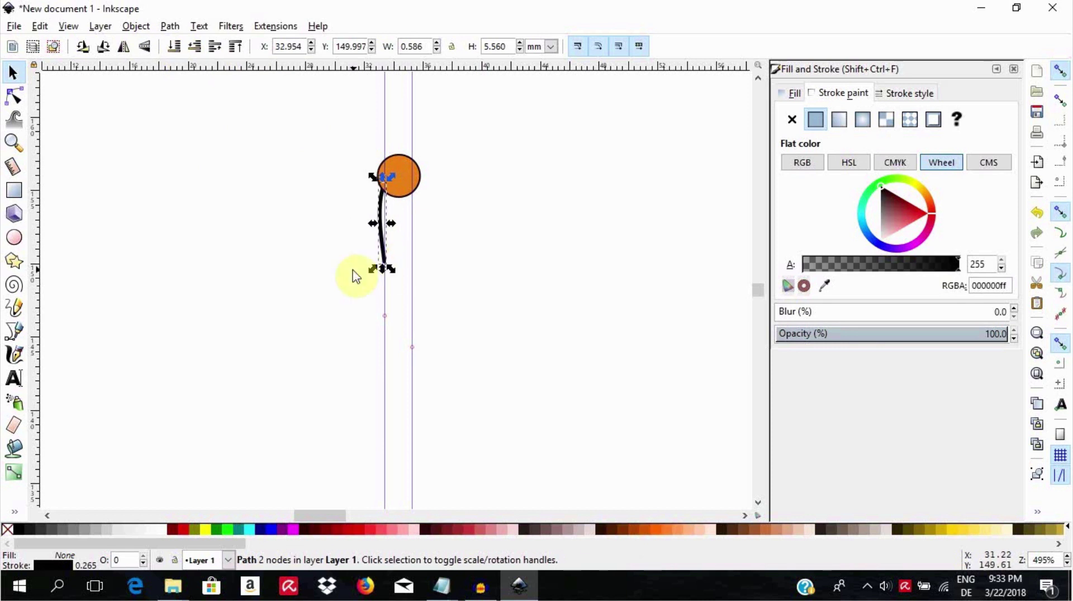
key(ctrl)
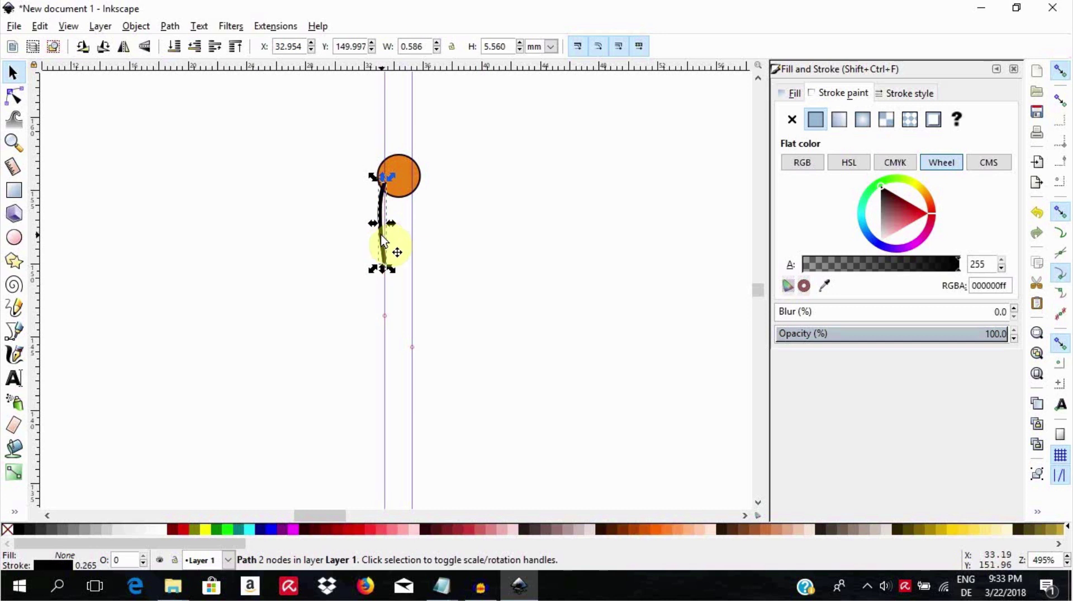
mouse_move(382, 240)
mouse_down()
mouse_move(402, 246)
mouse_move(404, 237)
mouse_up()
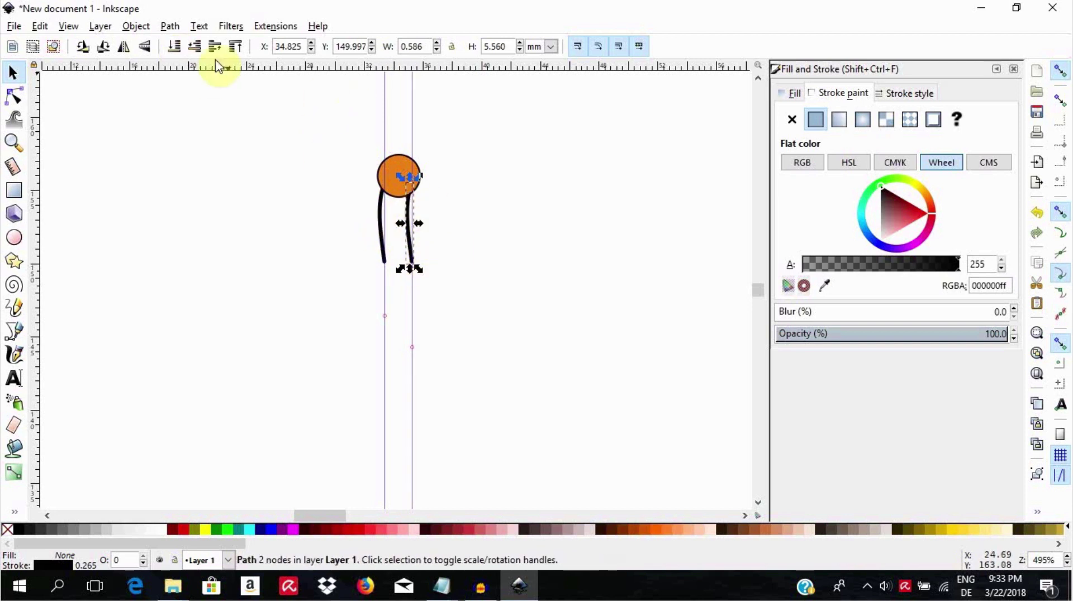
click(136, 26)
click(200, 391)
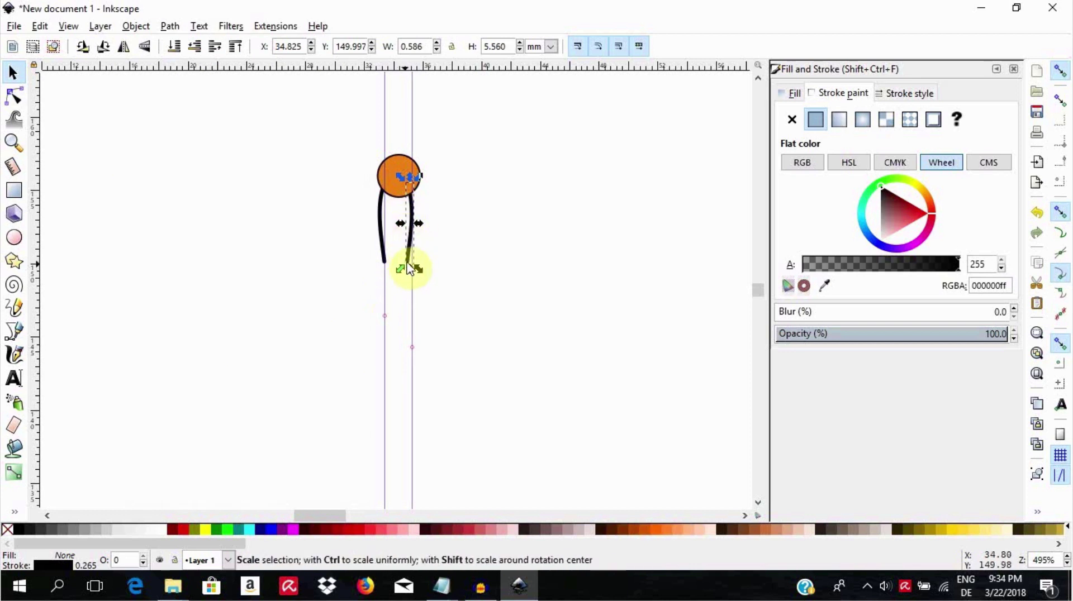
drag(410, 234, 390, 234)
click(459, 285)
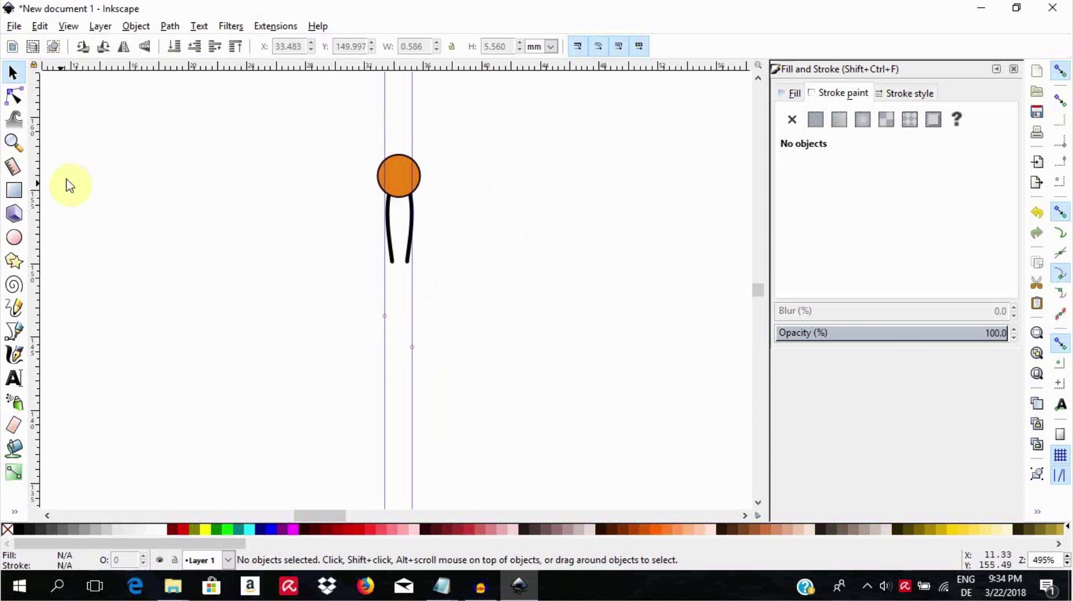
Step: Group the head circle and both tails with Ctrl+G and hide the guides
drag(357, 129, 455, 306)
click(341, 132)
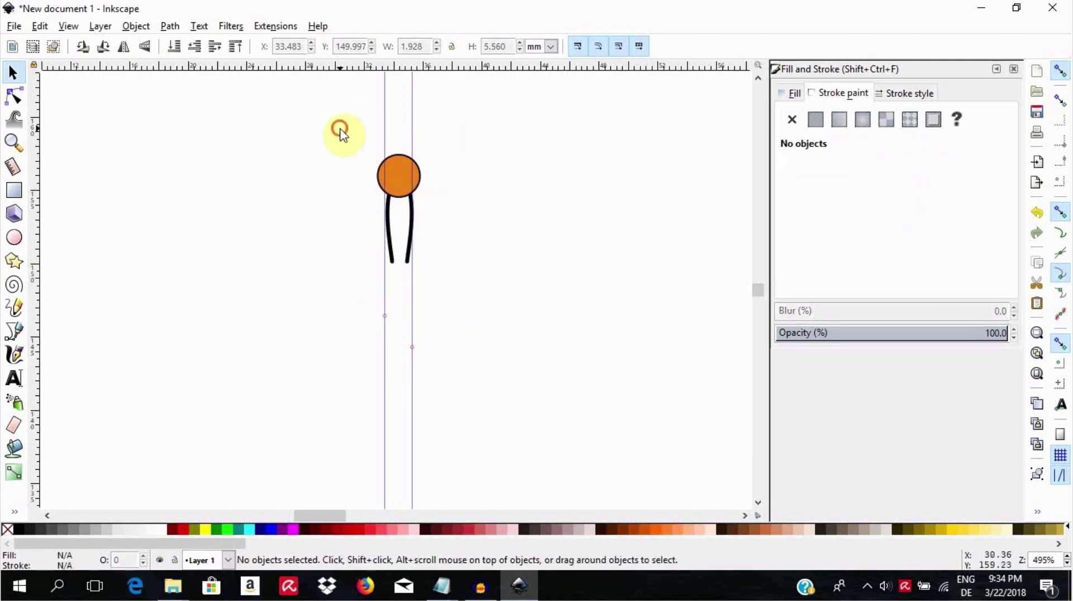
drag(340, 132, 479, 303)
key(ctrl+g)
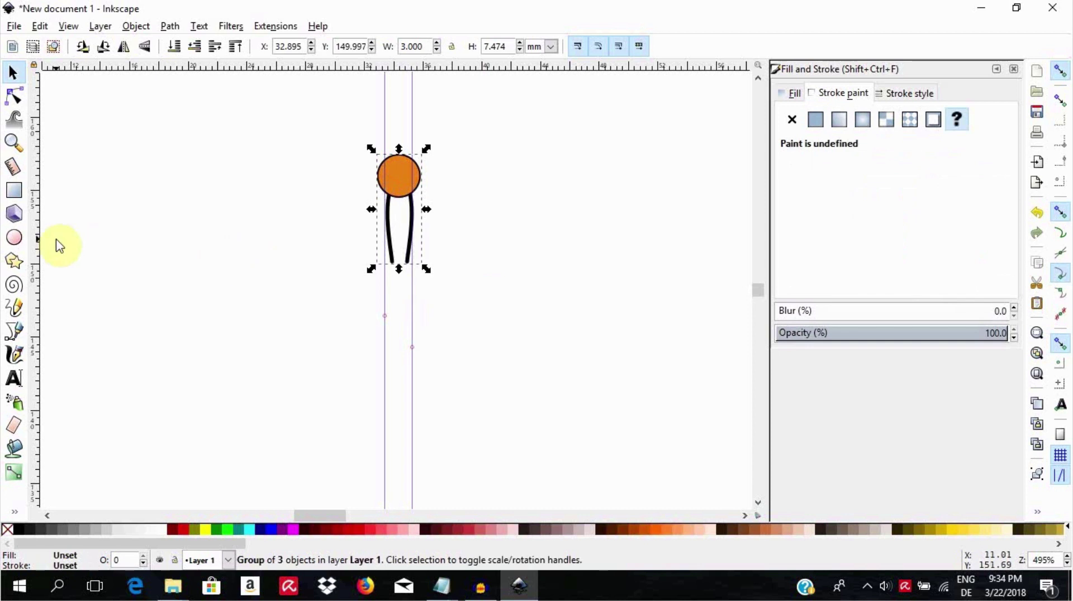
key(bar)
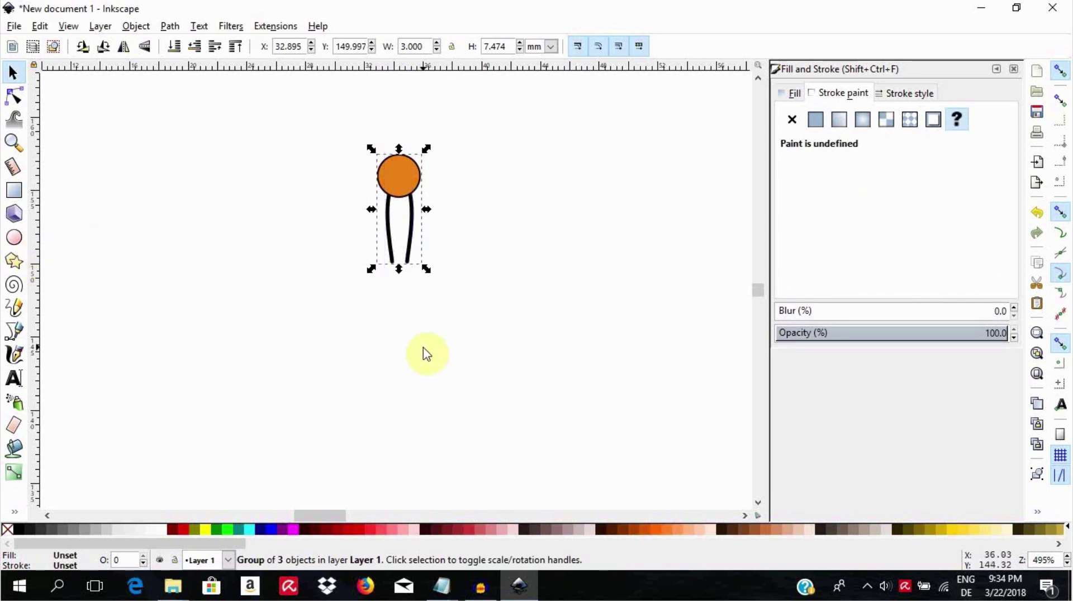
Step: Reselect the grouped lipid with the Selector tool
click(13, 72)
drag(348, 124, 491, 339)
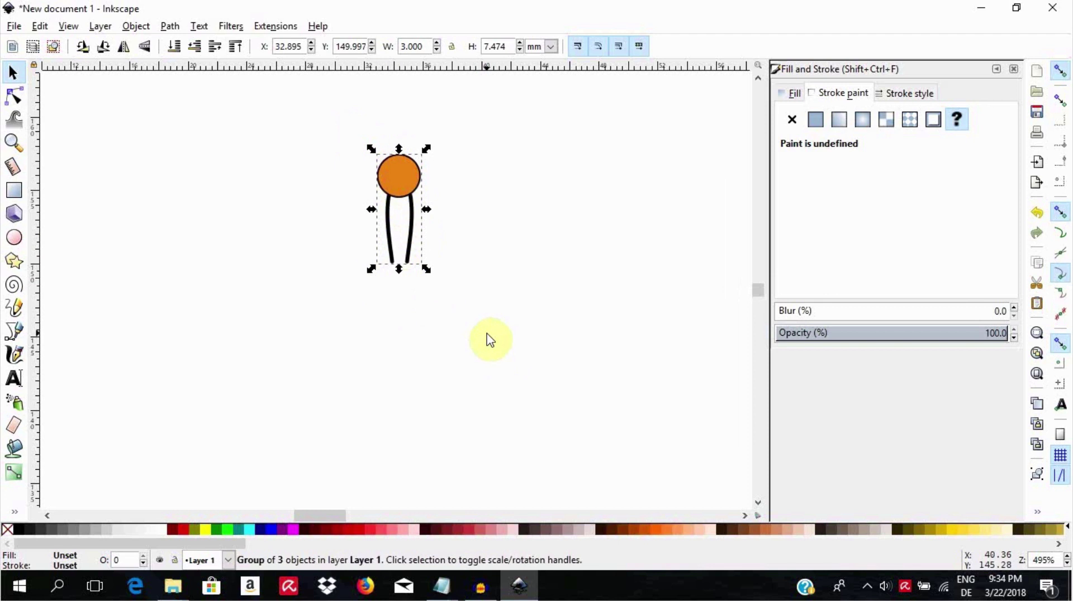
key(ctrl)
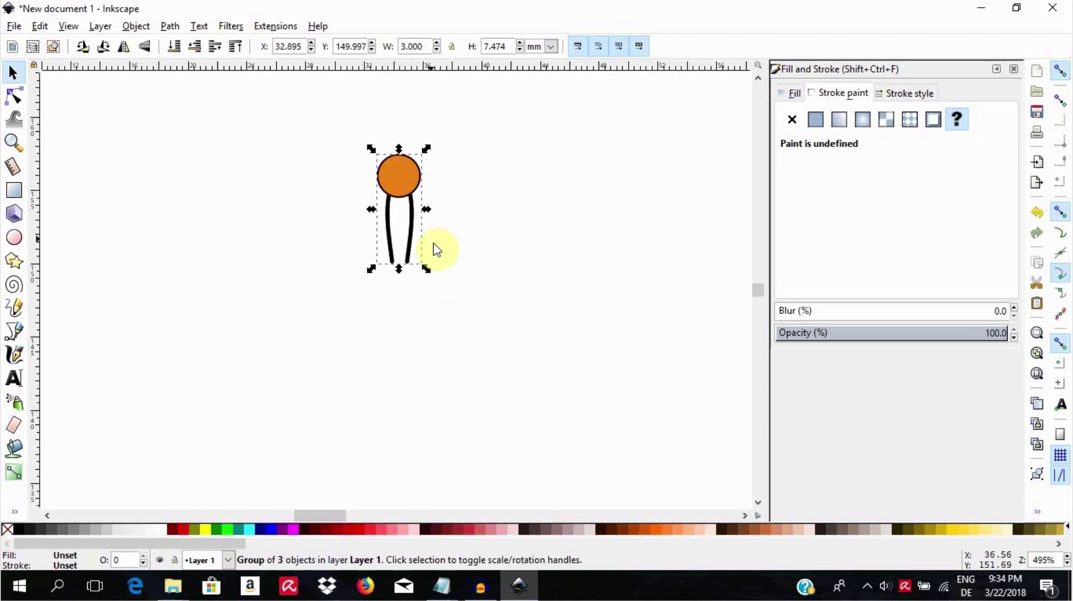
key(ctrl)
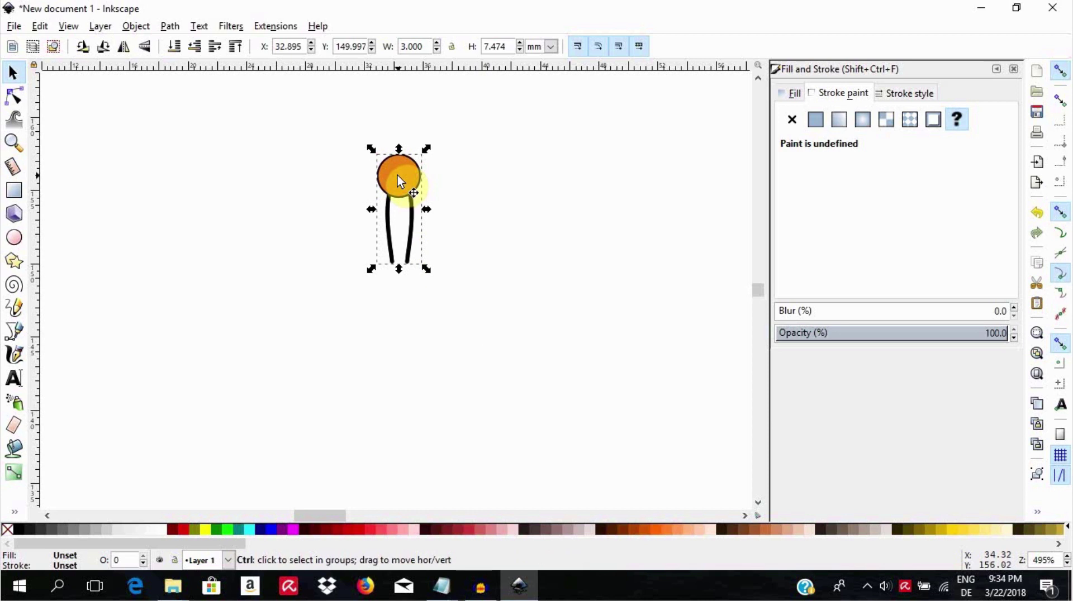
Step: Duplicate the lipid group with Ctrl+D and move the copy to the right
key(ctrl+d)
drag(398, 176, 479, 185)
click(539, 230)
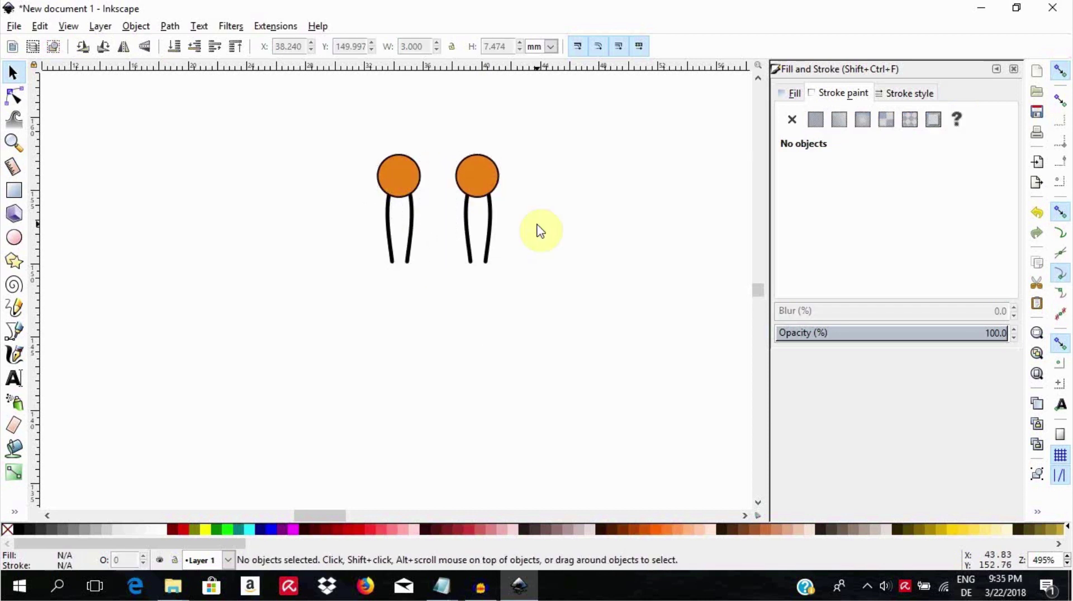
Step: Rotate the copy 180° and place it below the original, tails meeting tail-to-tail
click(480, 185)
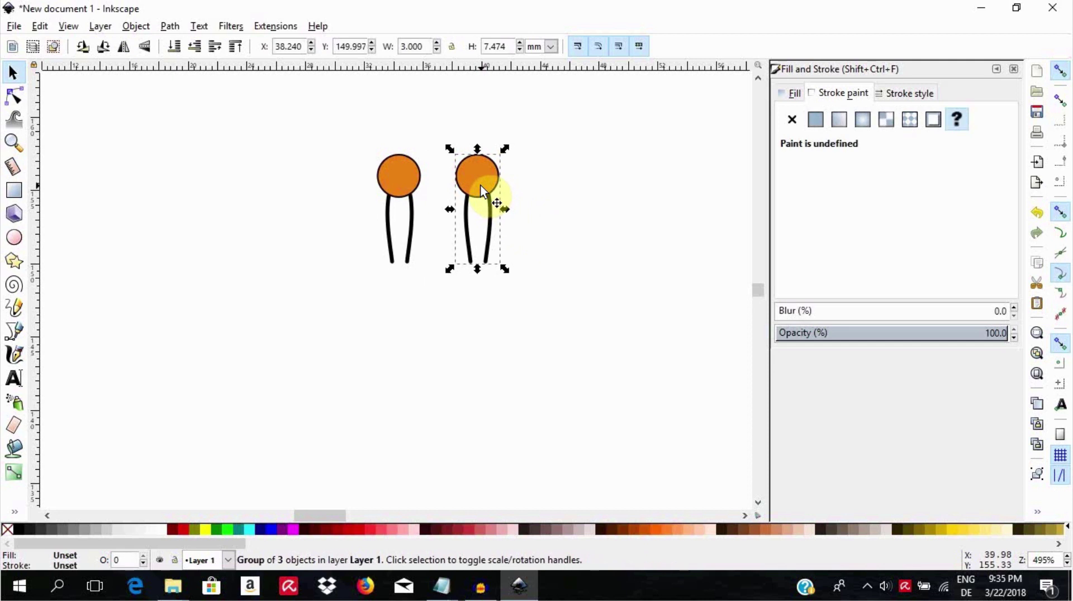
click(481, 185)
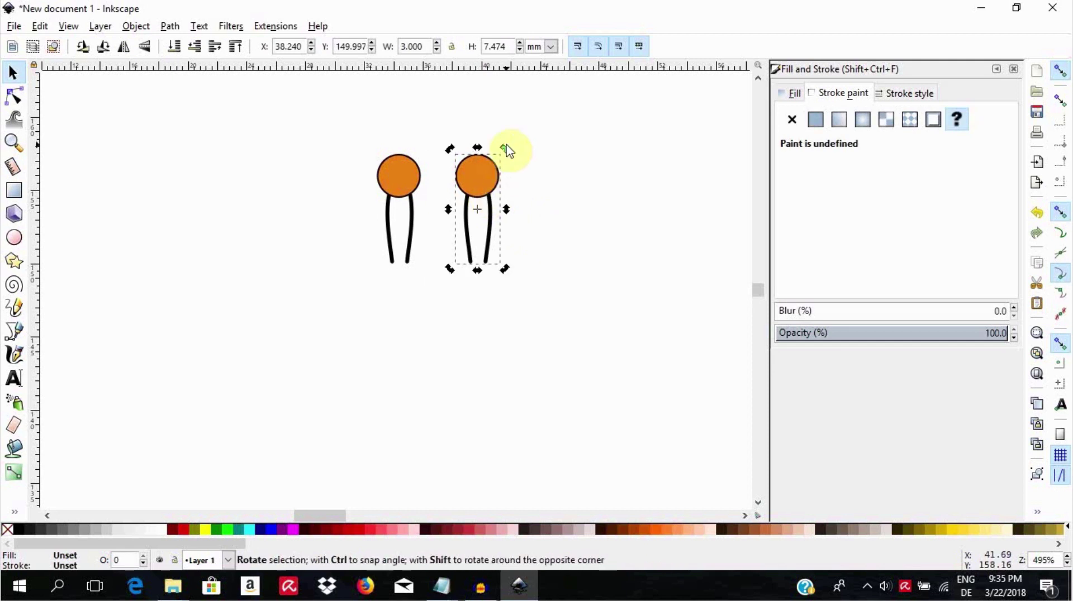
key(ctrl)
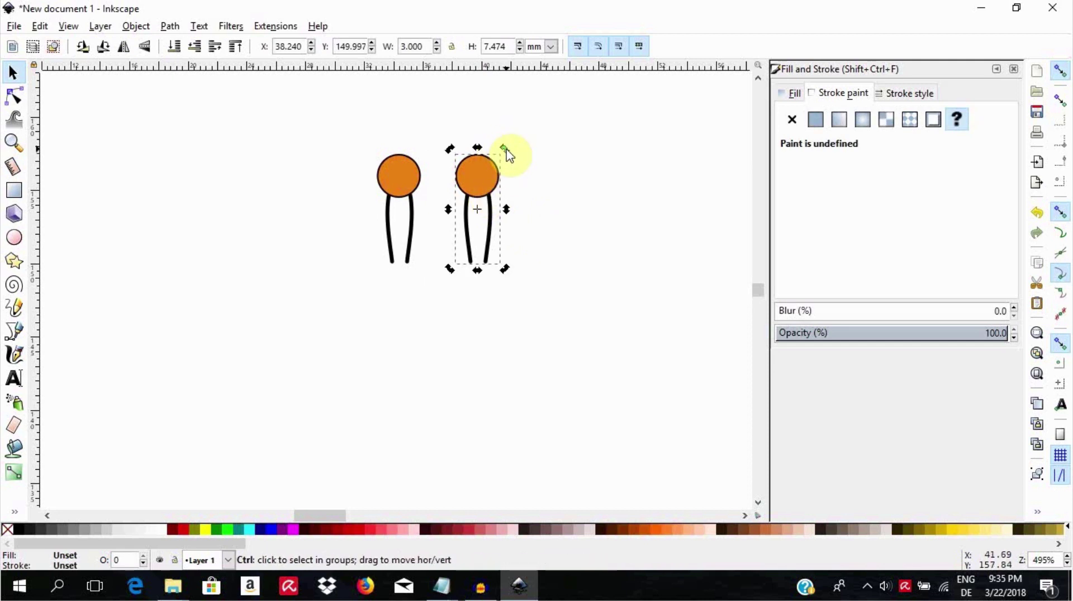
drag(507, 155, 431, 367)
click(547, 230)
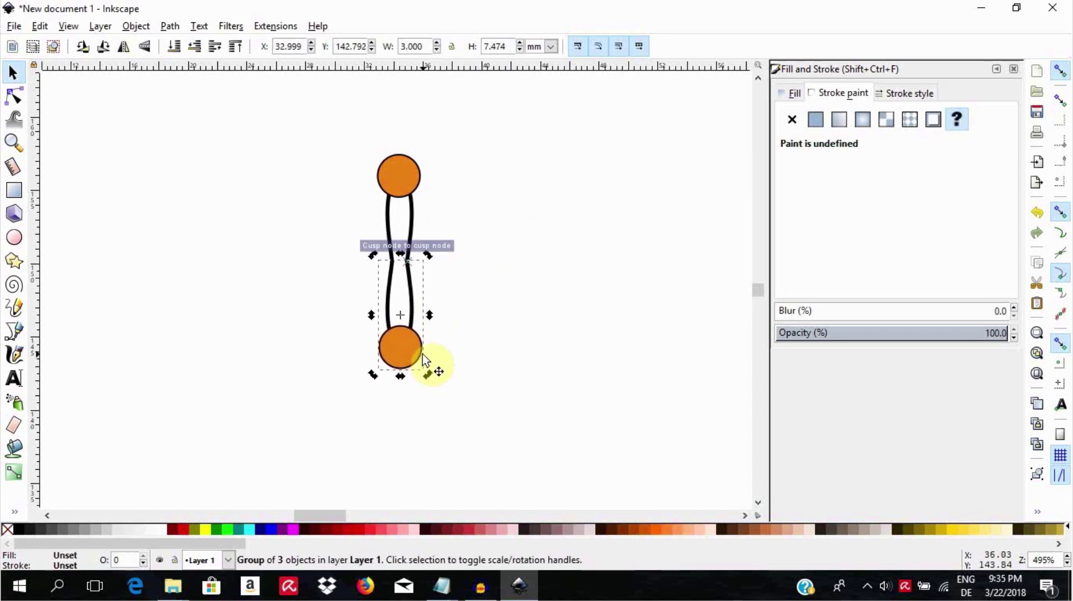
click(412, 389)
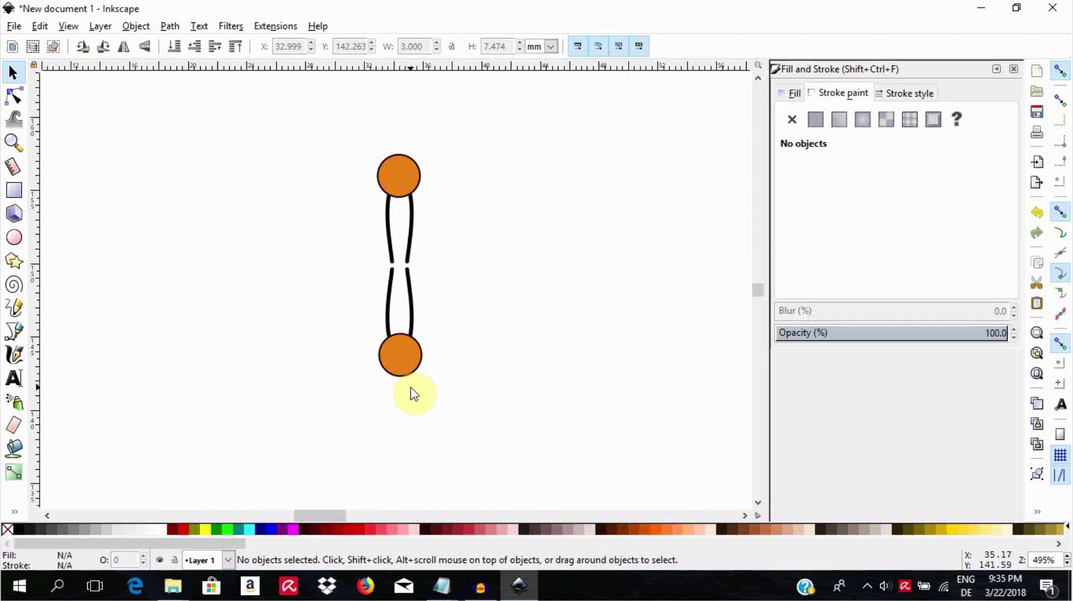
Step: Turn the page grid on and then off again from the View menu
click(39, 26)
click(69, 26)
click(109, 96)
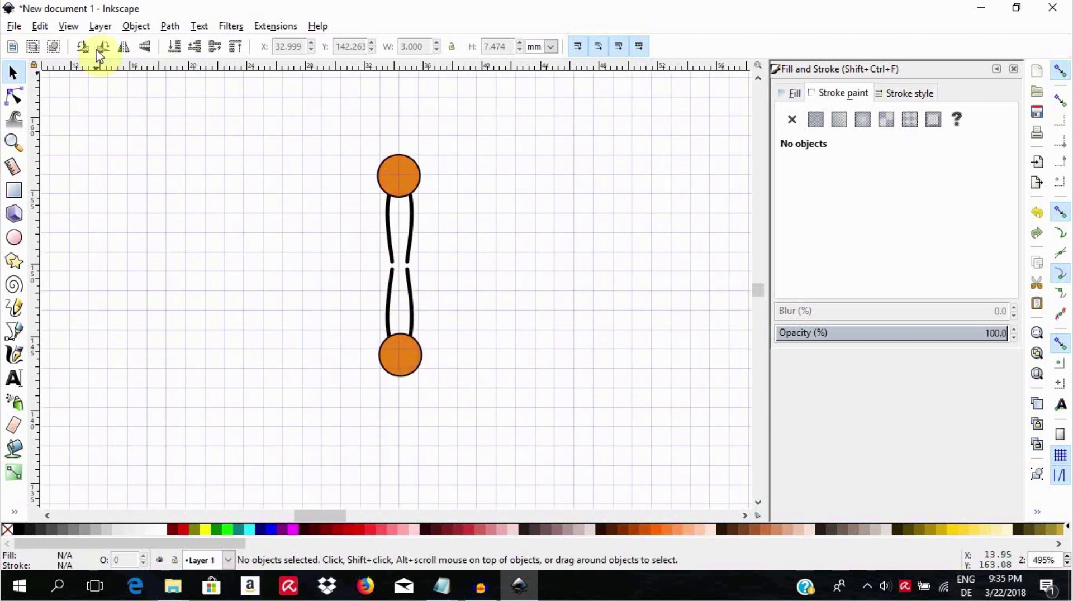
click(78, 26)
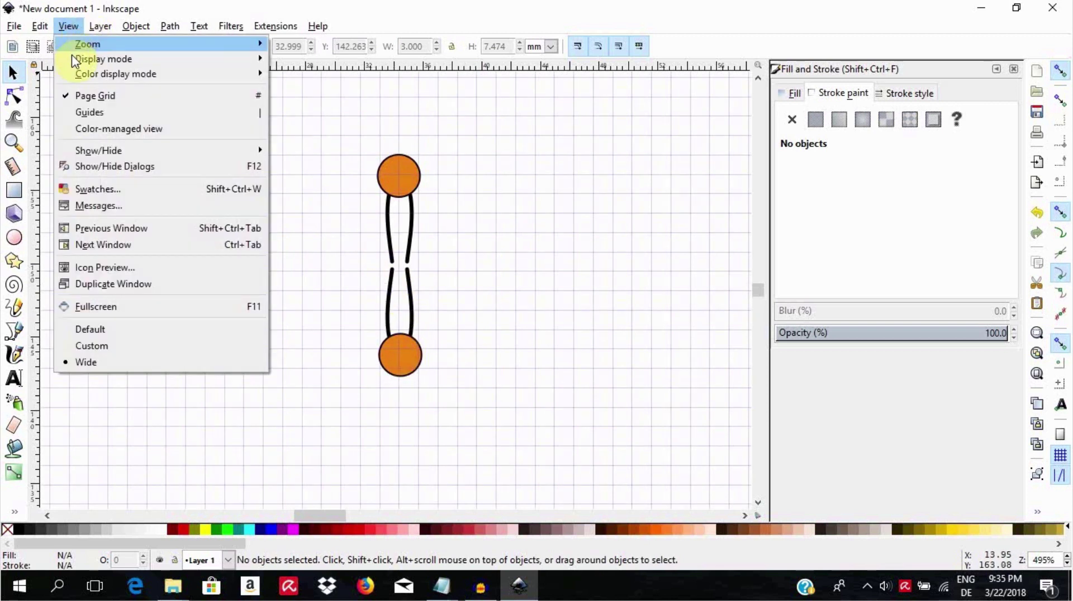
click(95, 96)
Step: Select both lipid groups, open Align and Distribute, then close its panel
drag(301, 129, 534, 424)
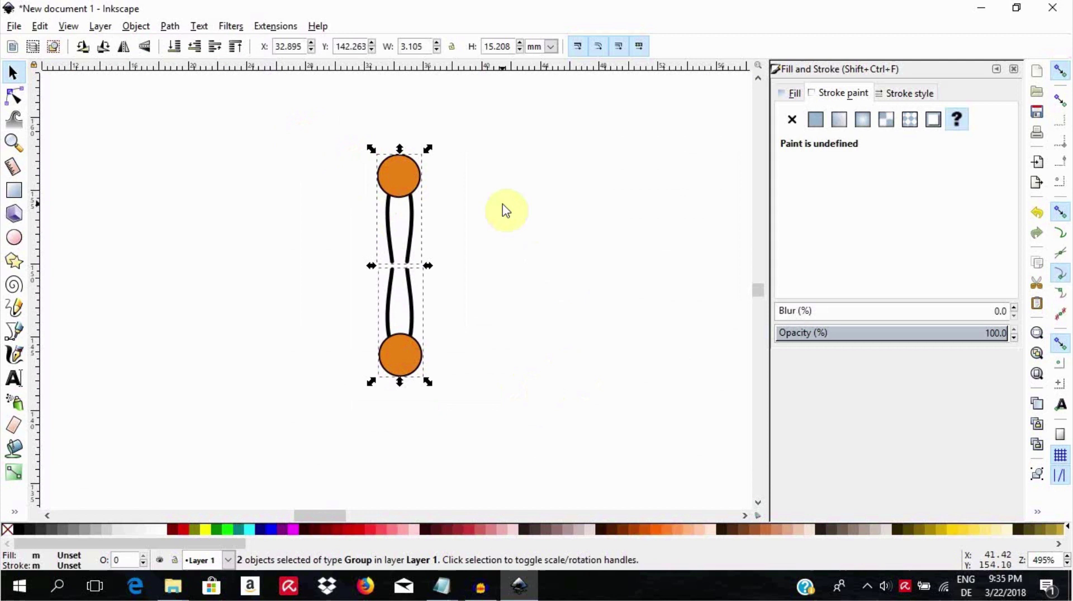
click(136, 27)
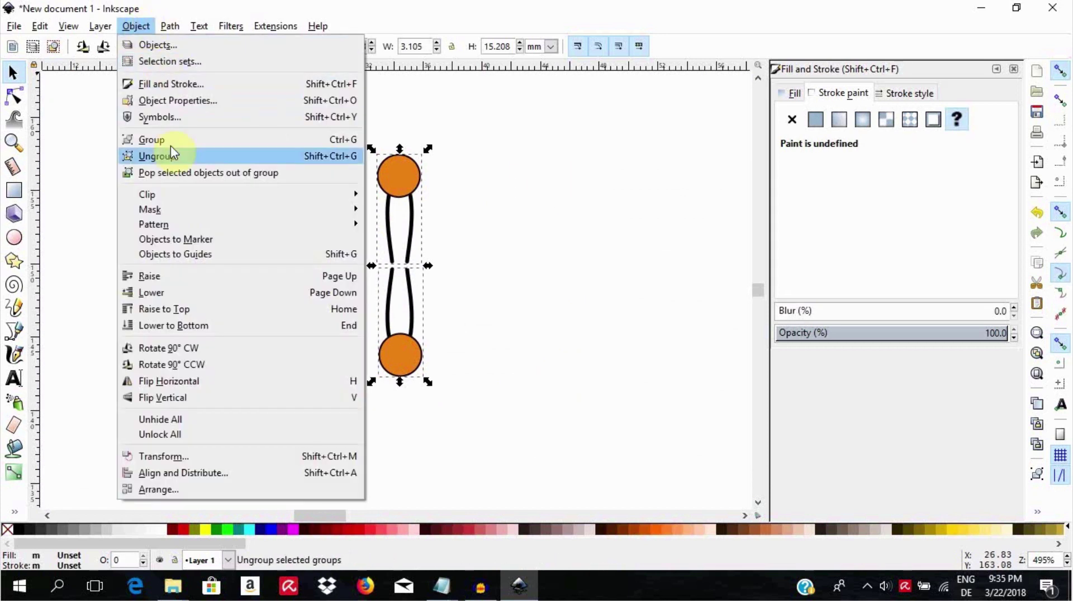
click(193, 477)
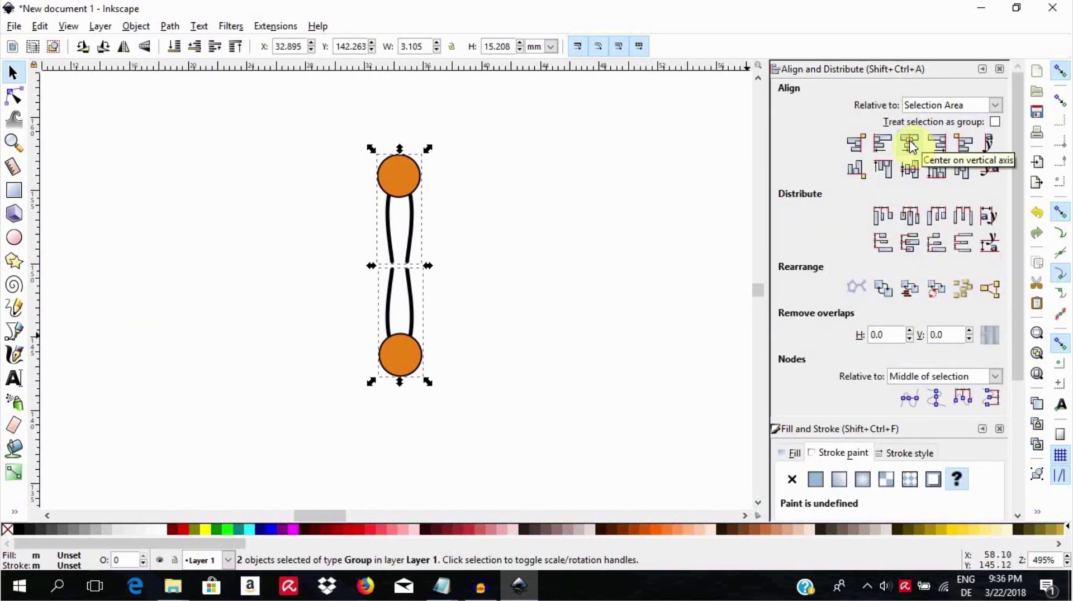
click(1000, 71)
Step: Adjust the zoom on the lipid pair and show the page grid behind it
click(1067, 564)
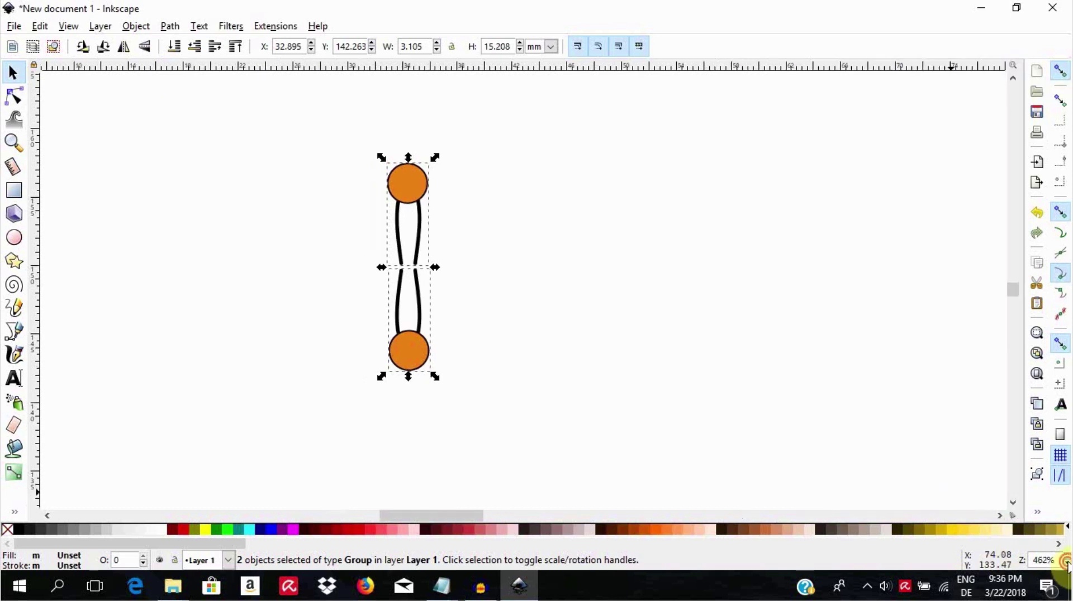
click(1067, 564)
click(1066, 559)
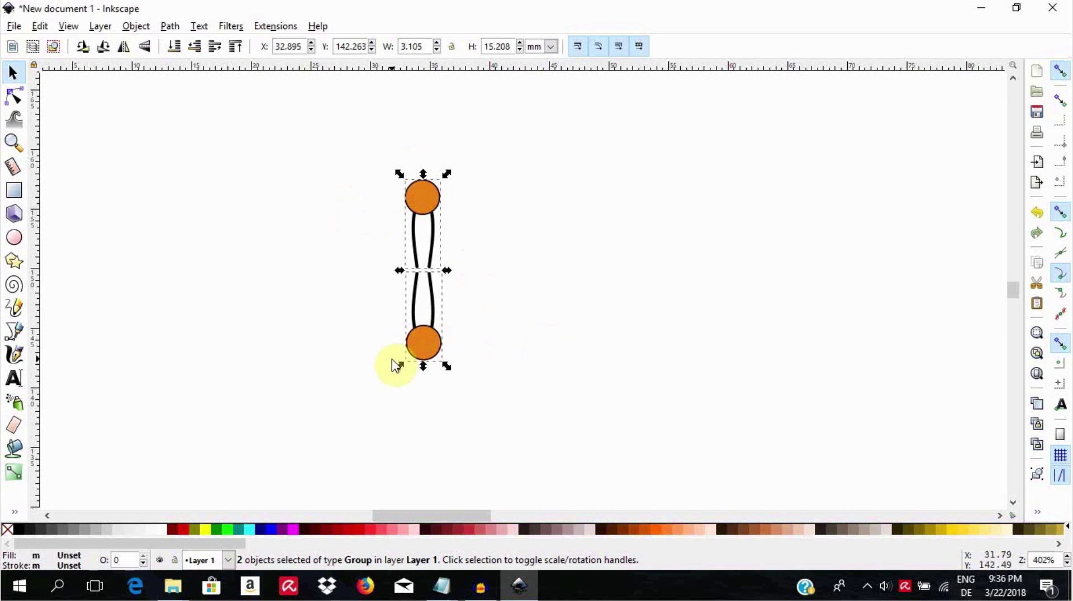
click(484, 327)
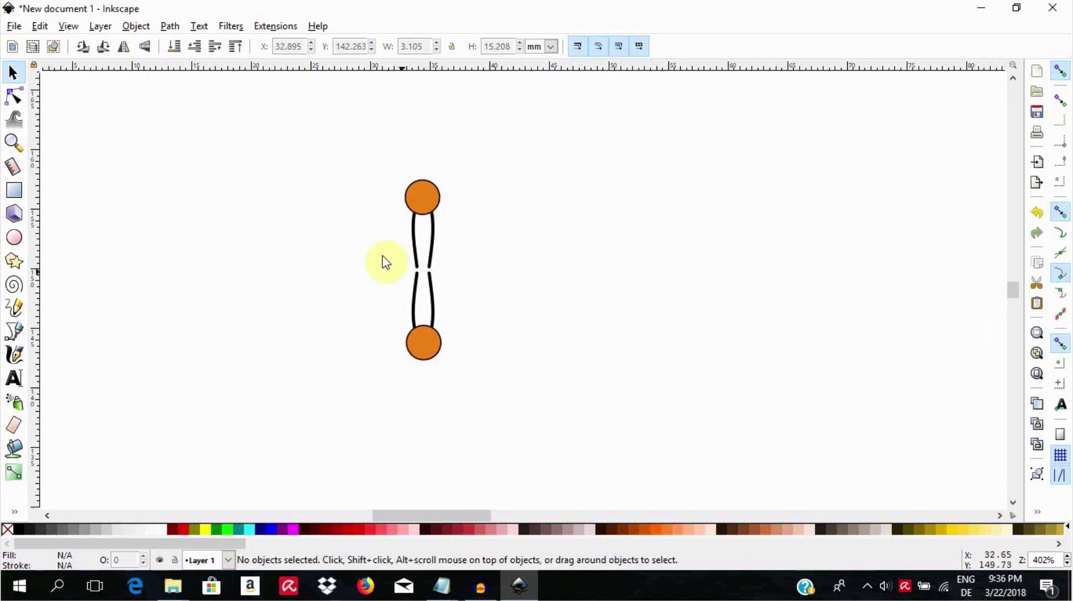
click(68, 26)
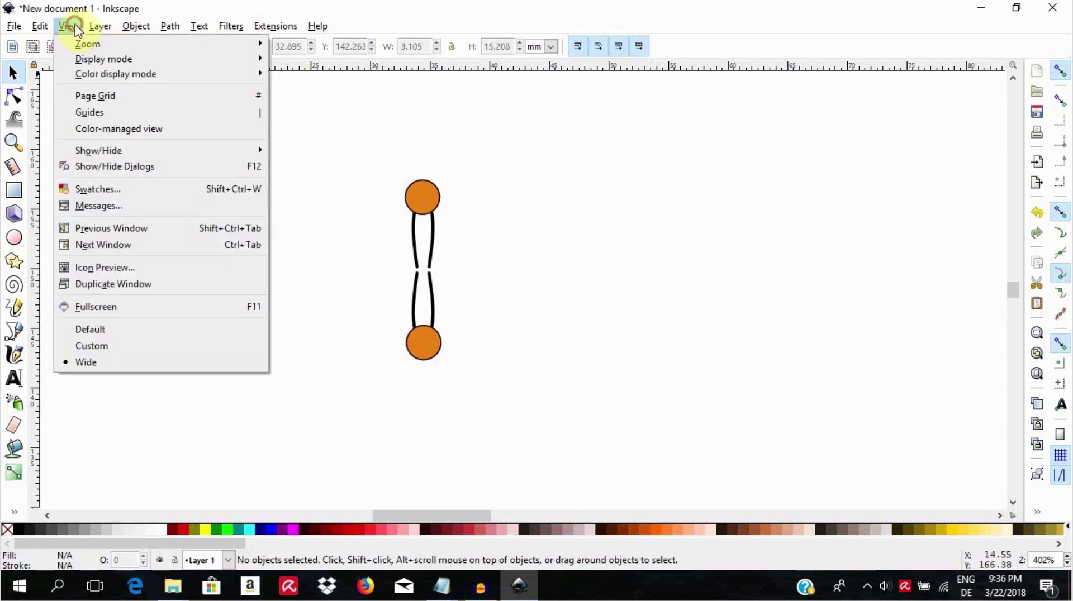
click(95, 97)
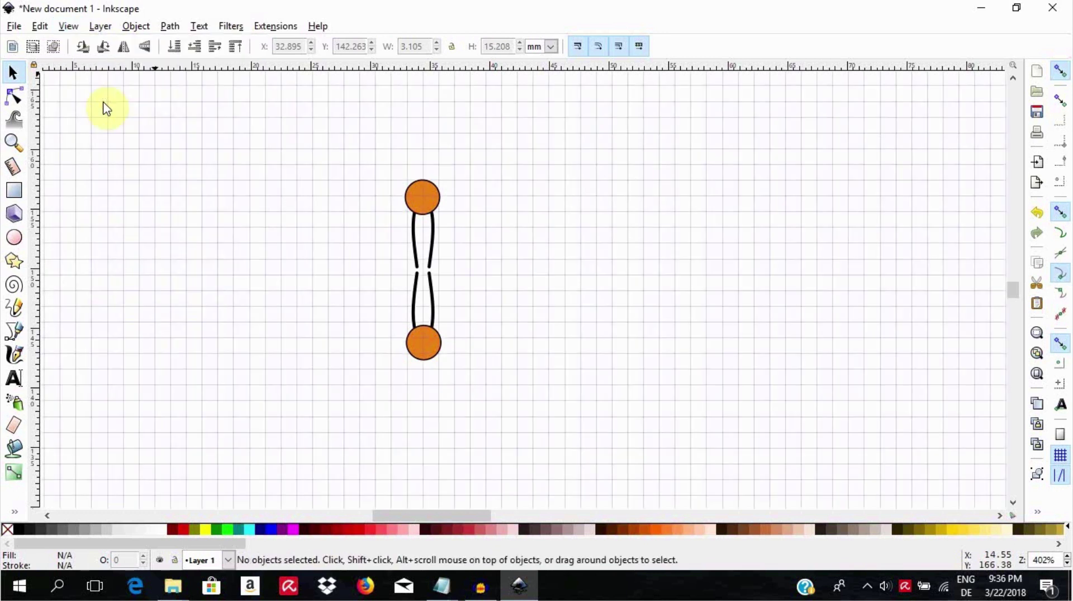
Step: Rubber-band select both lipids of the pair, ready for a horizontal move
drag(374, 161, 488, 393)
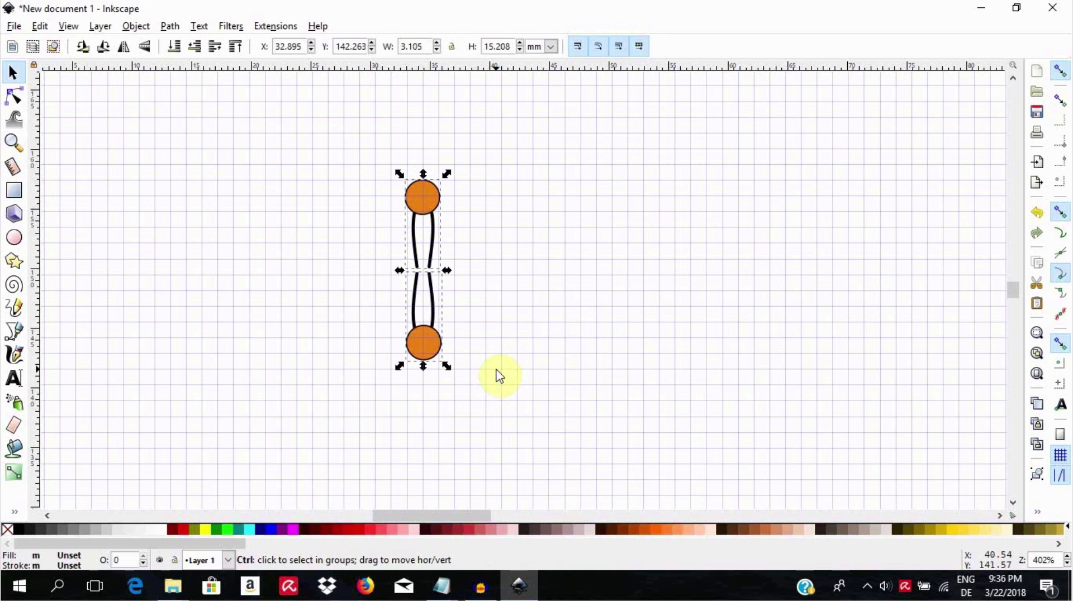
key(ctrl)
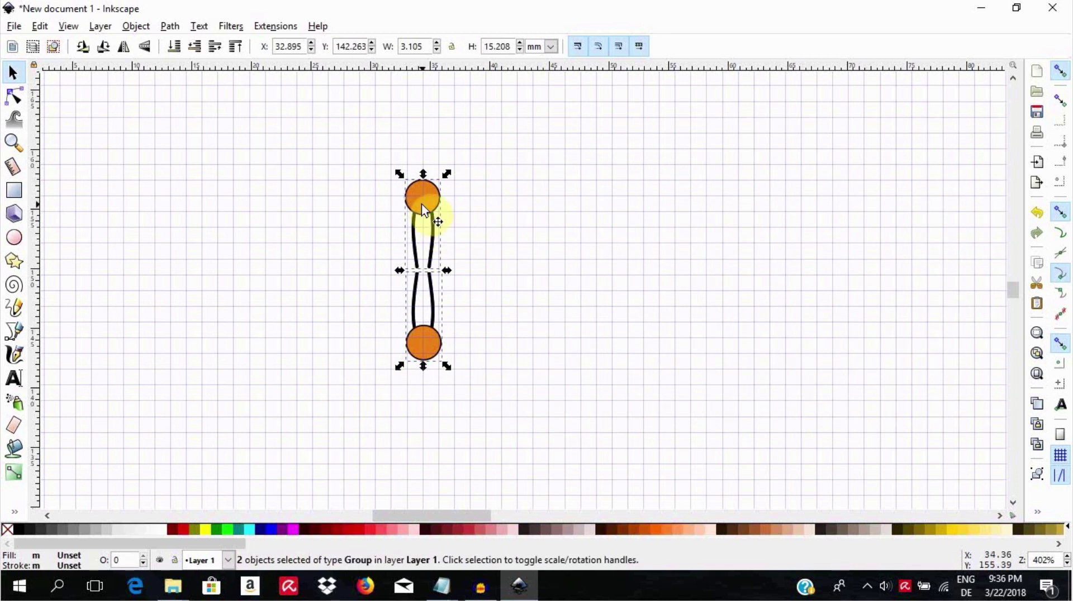
key(ctrl)
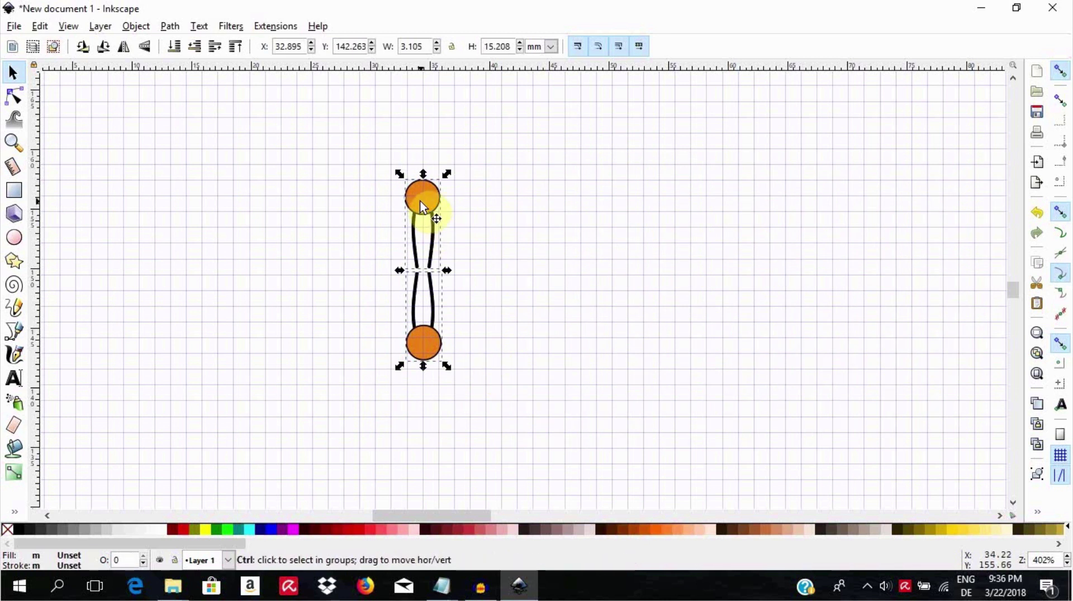
Step: Copy the lipid pair to its right, then copy both pairs horizontally to make four
drag(420, 202, 459, 204)
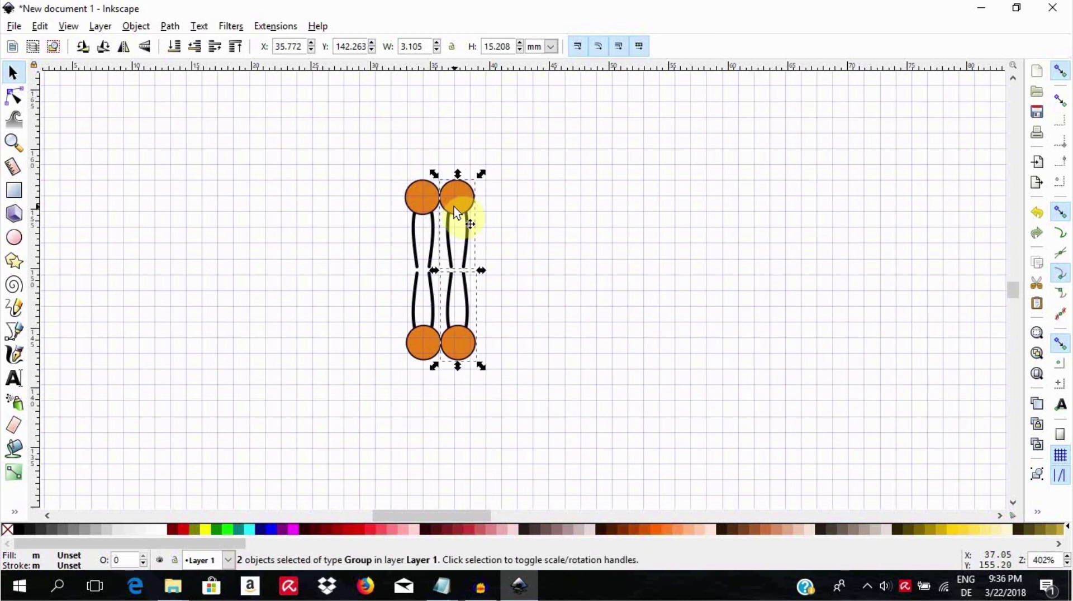
click(542, 280)
drag(354, 144, 552, 375)
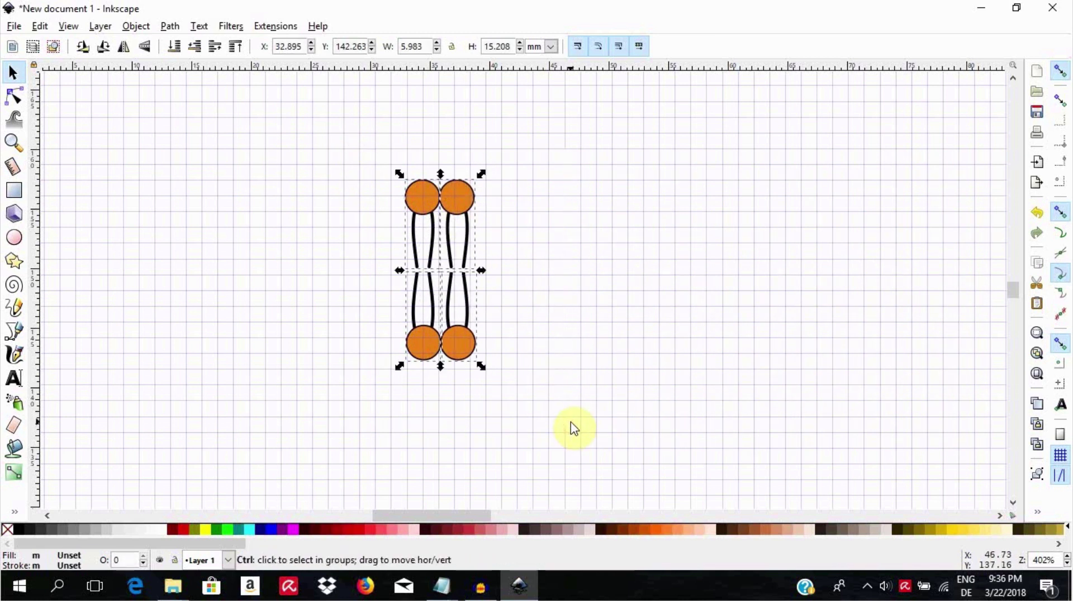
drag(435, 201, 496, 199)
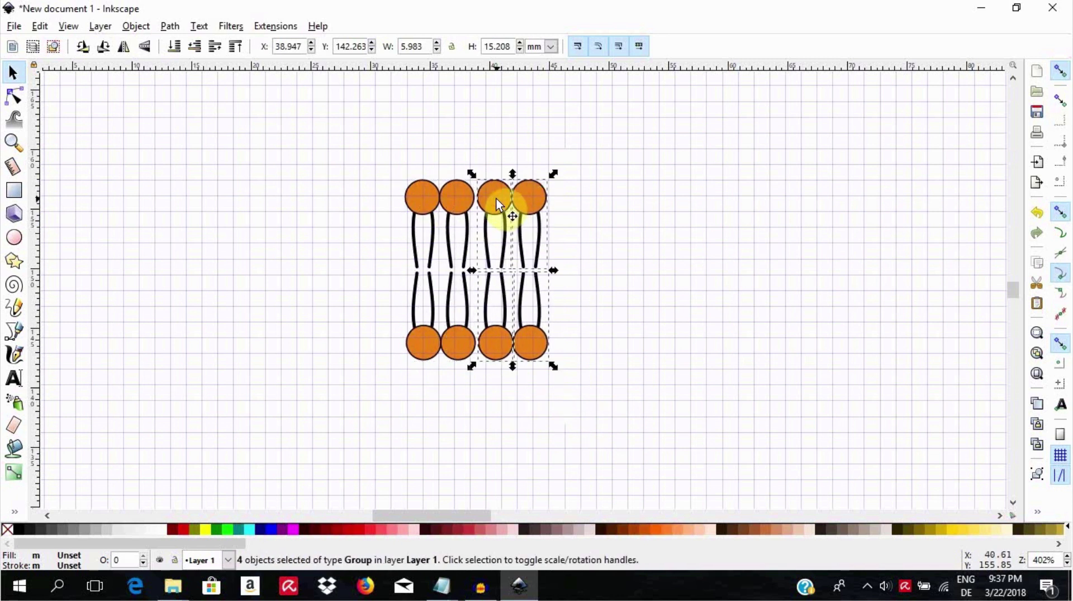
key(ctrl)
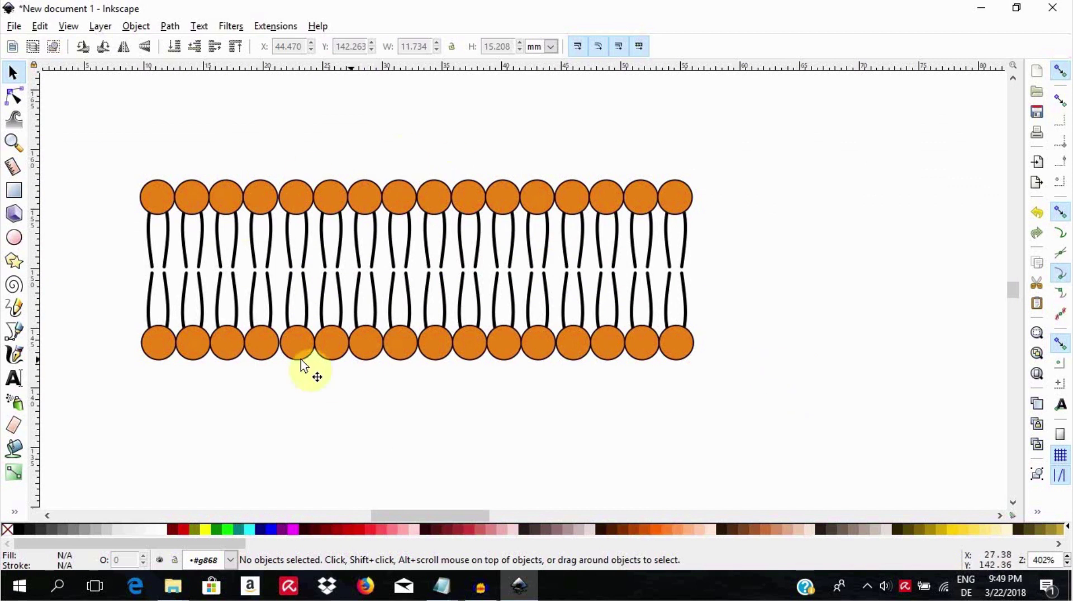
Step: Select the whole membrane strip and move it up to the top-left of the page
key(minus)
key(minus)
key(minus)
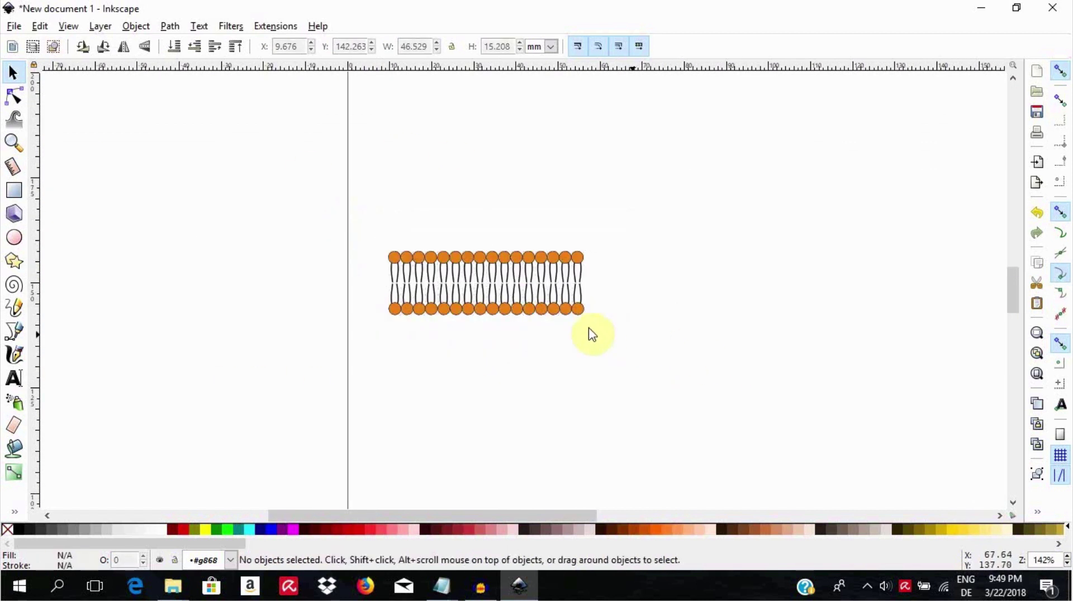
drag(368, 216, 635, 383)
drag(522, 294, 229, 199)
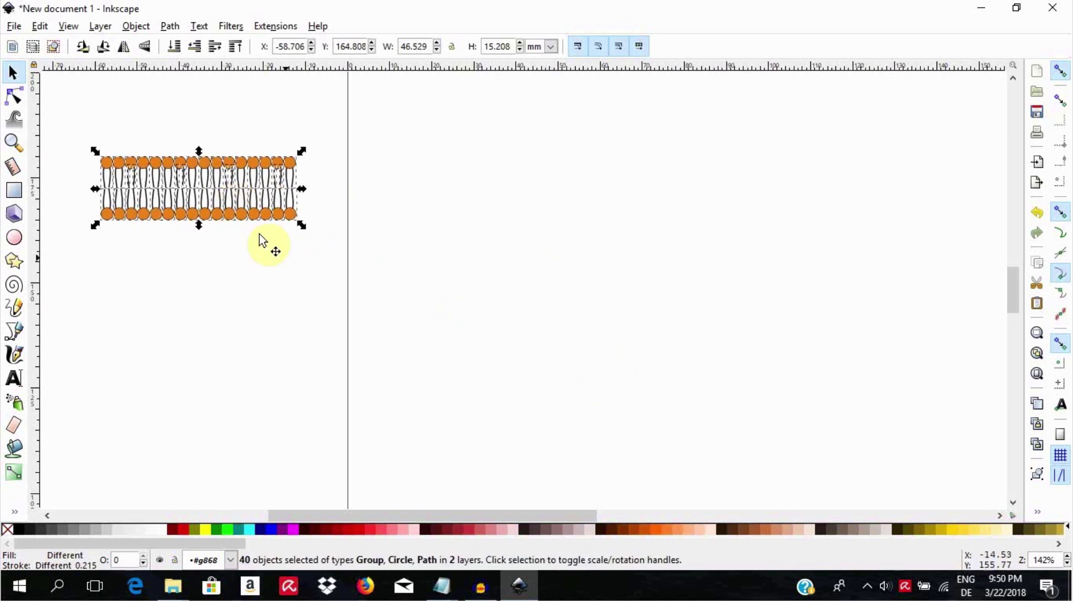
click(365, 281)
drag(364, 282, 391, 280)
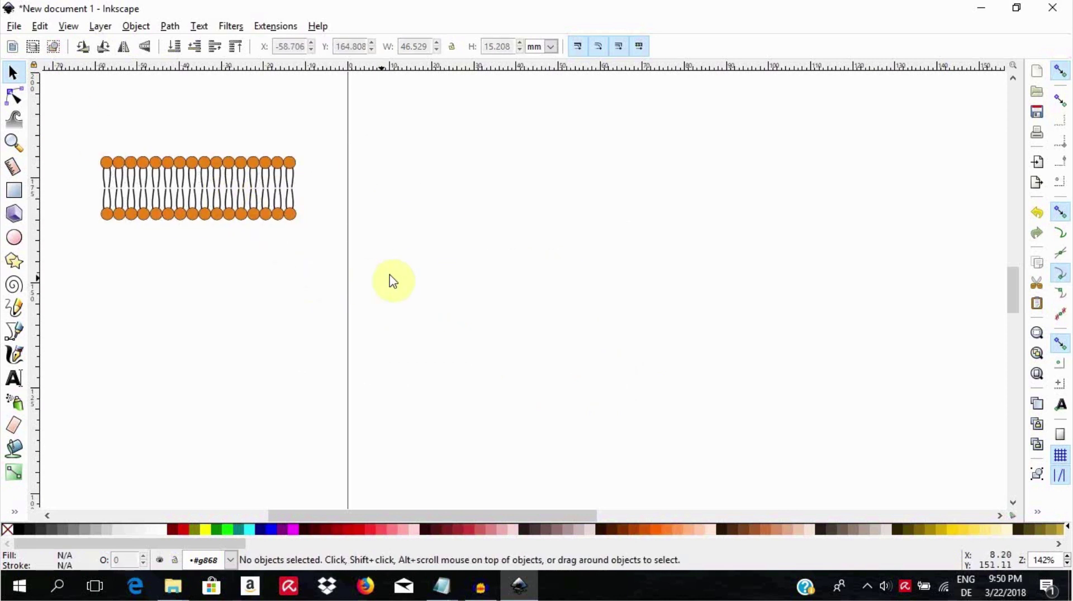
drag(329, 259, 79, 120)
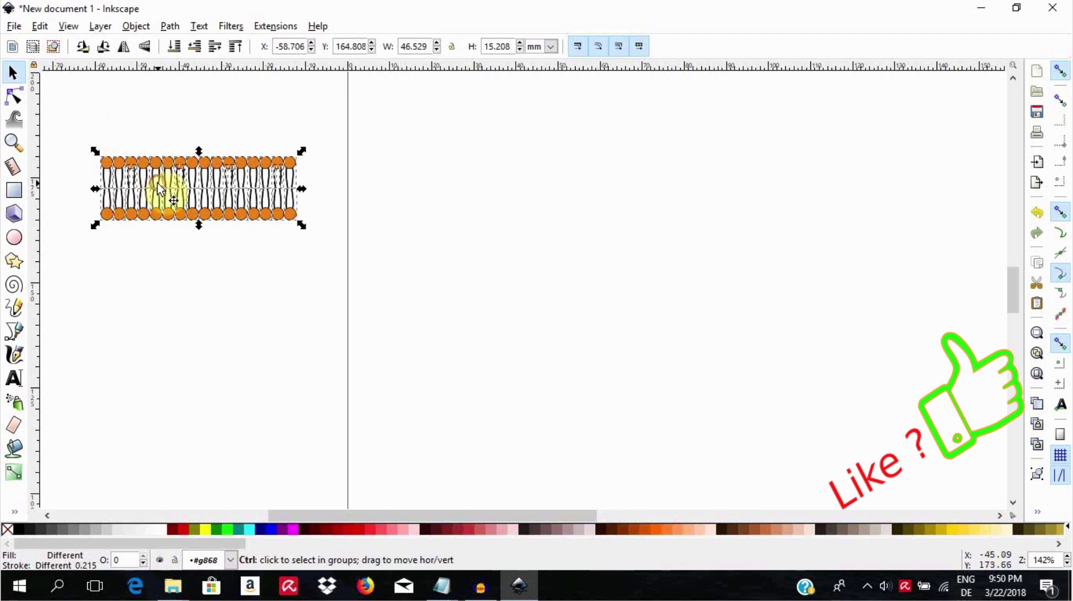
Step: Place a horizontal copy of the strip to its right, then duplicate that copy further right
drag(159, 184, 411, 196)
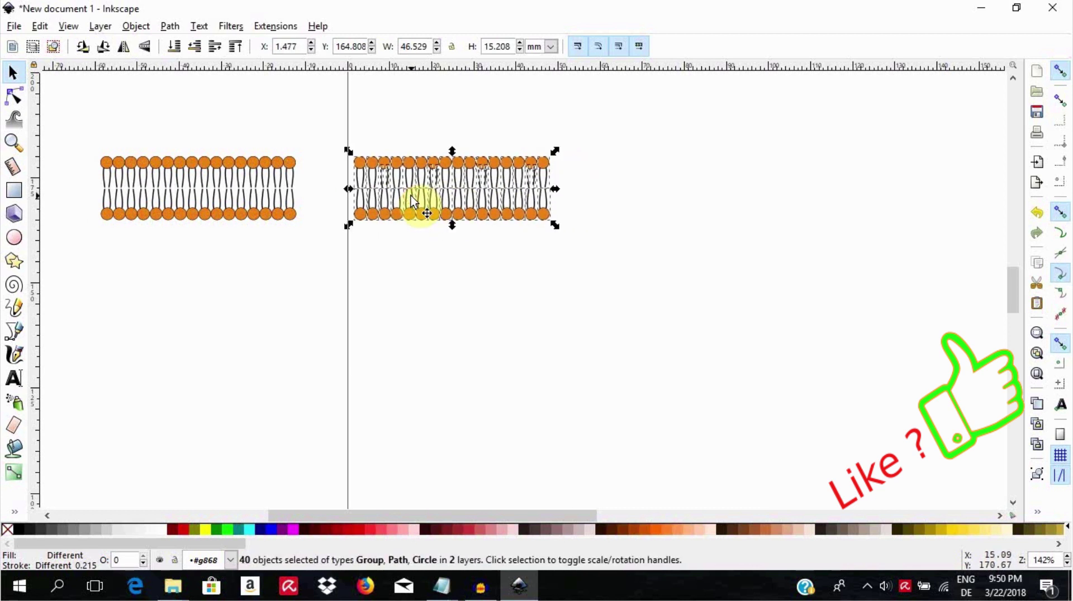
key(ctrl)
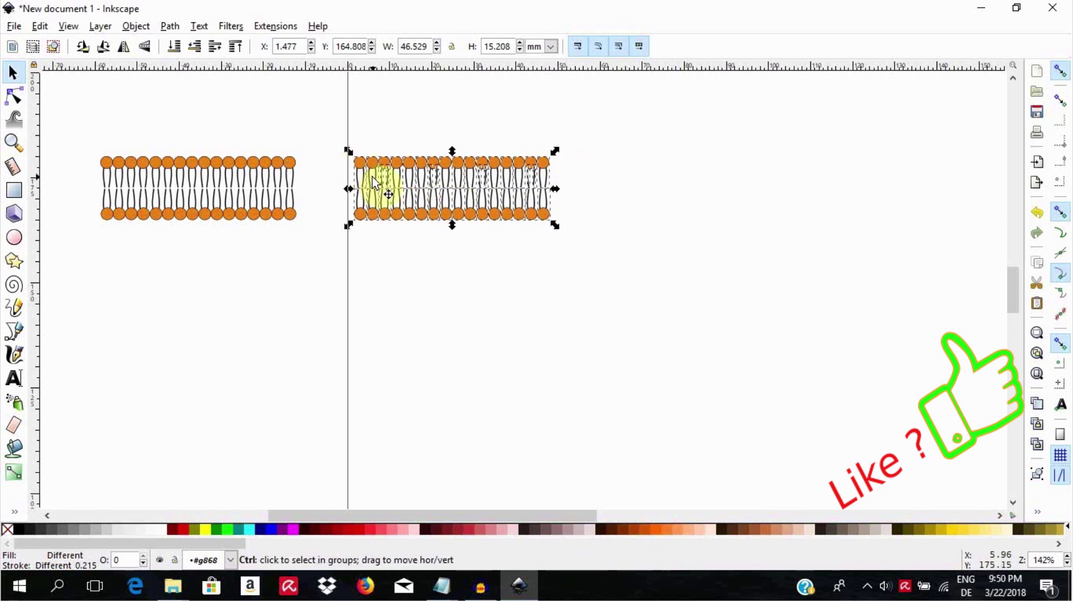
key(ctrl+d)
drag(431, 182, 699, 167)
click(463, 309)
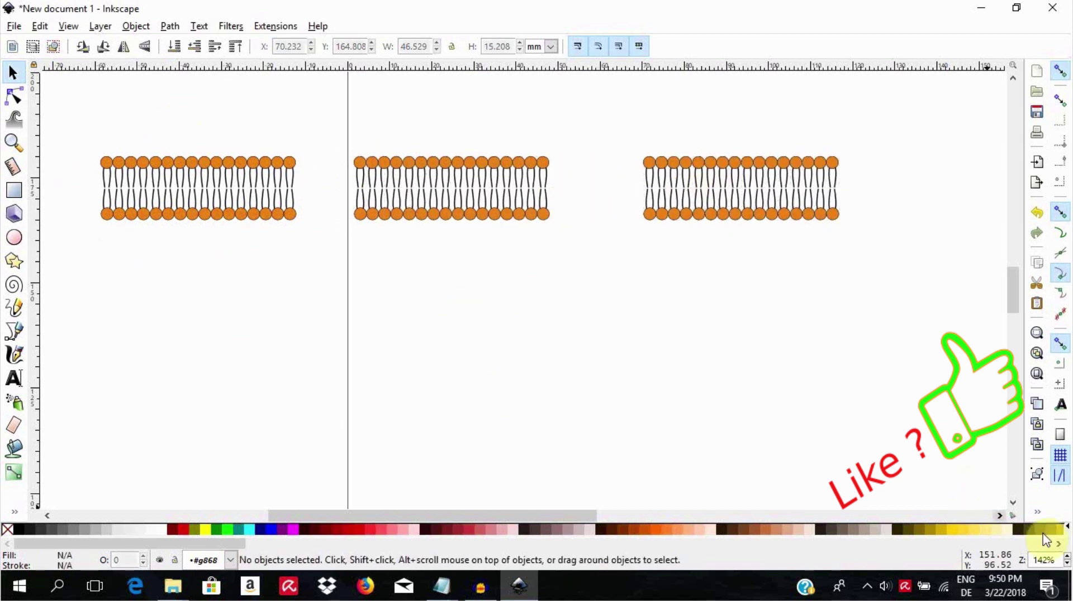
click(1067, 558)
drag(566, 518, 551, 517)
click(1067, 565)
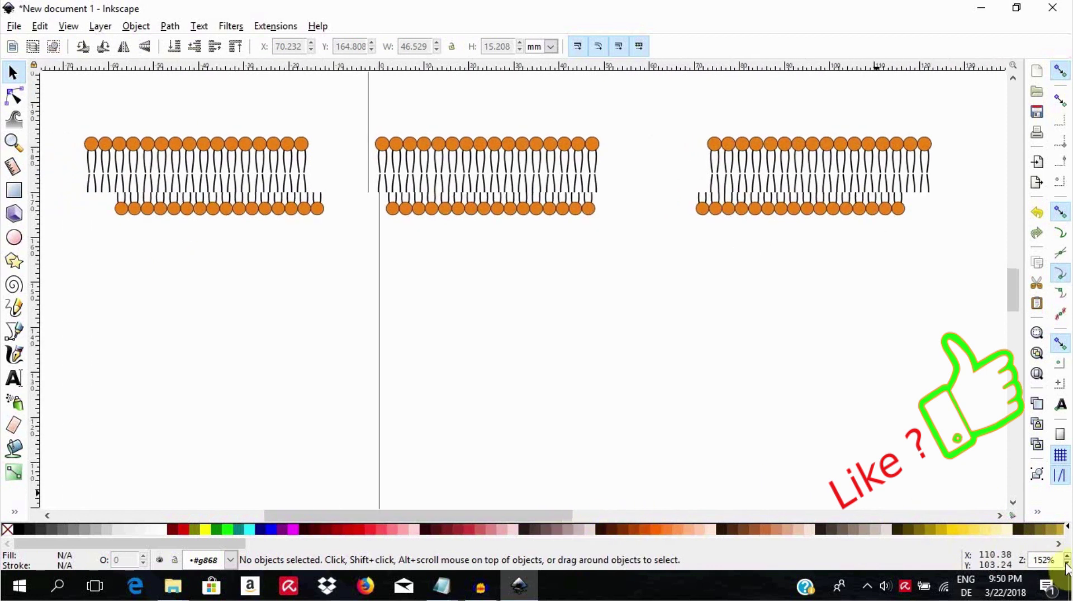
Step: Group the upper-leaflet lipids of the middle membrane into one object
click(1067, 556)
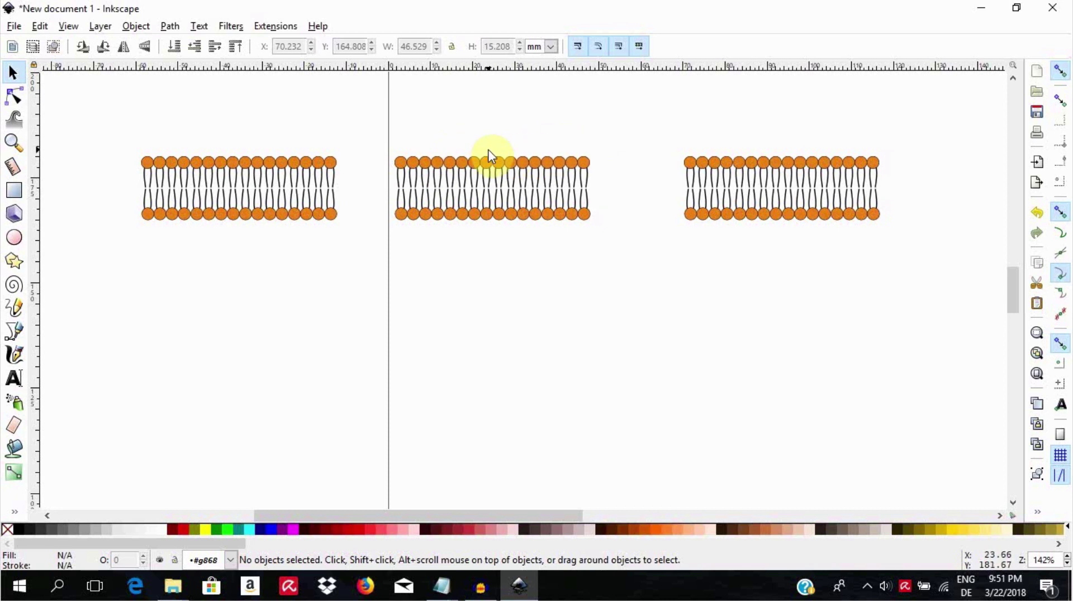
drag(375, 133, 613, 201)
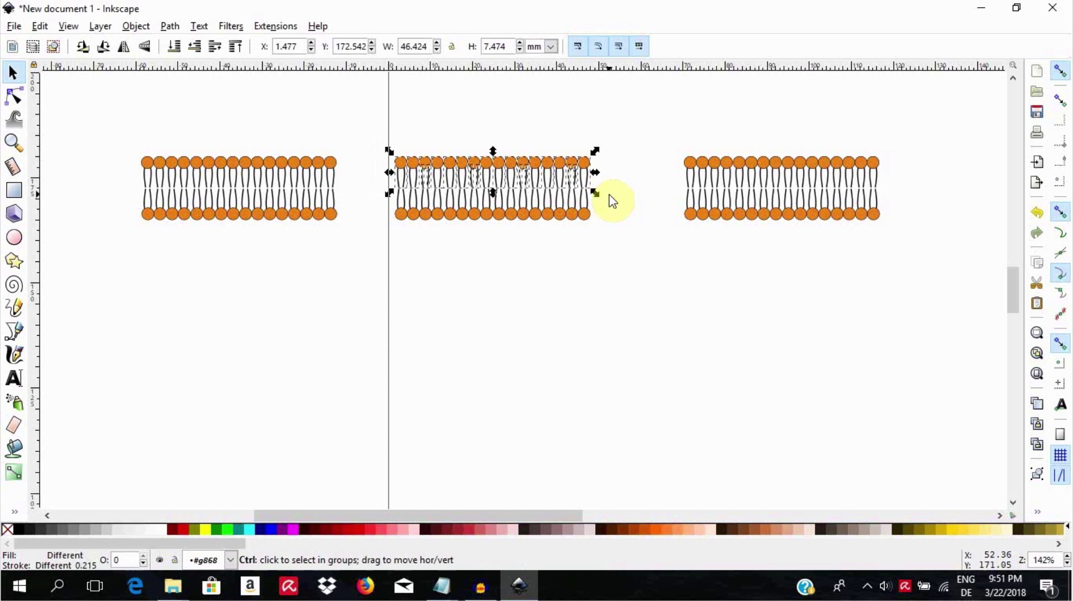
key(ctrl+g)
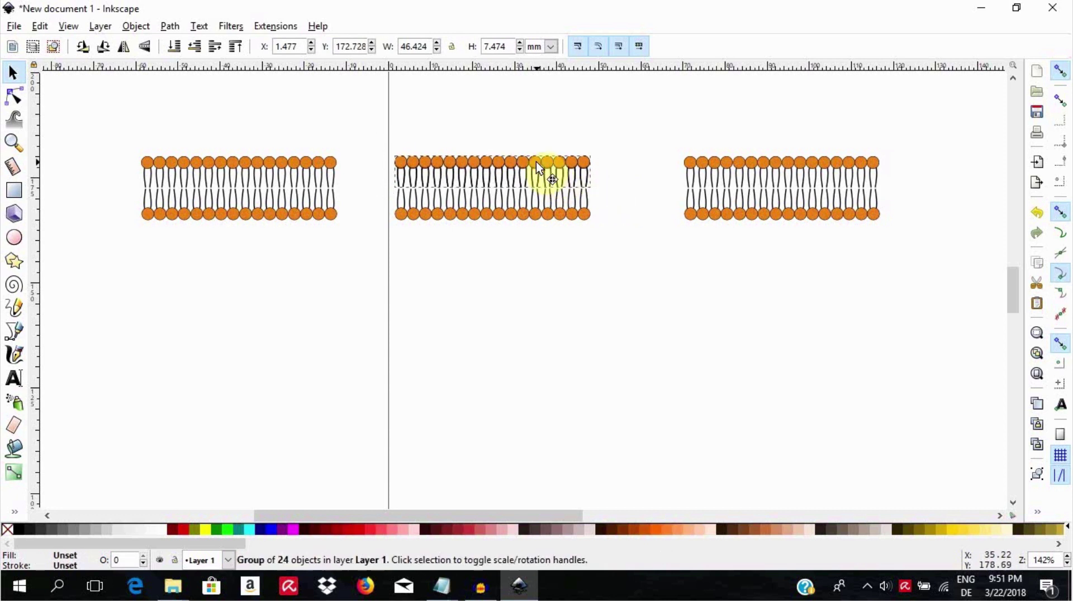
Step: Offset the stacked leaflet copy slightly up and right and send it behind everything
key(Up)
key(Up)
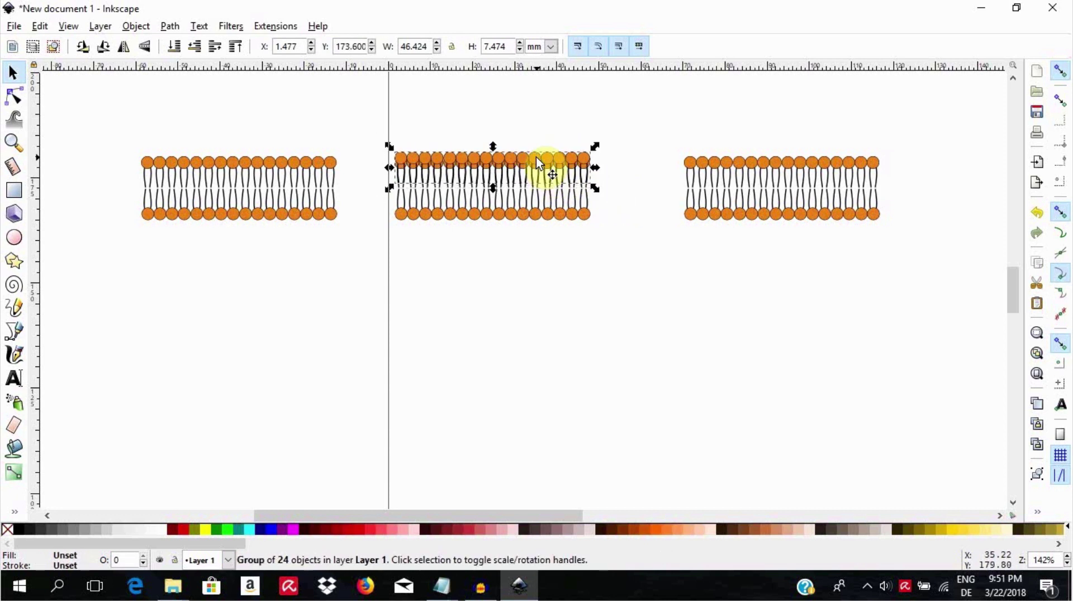
key(Right)
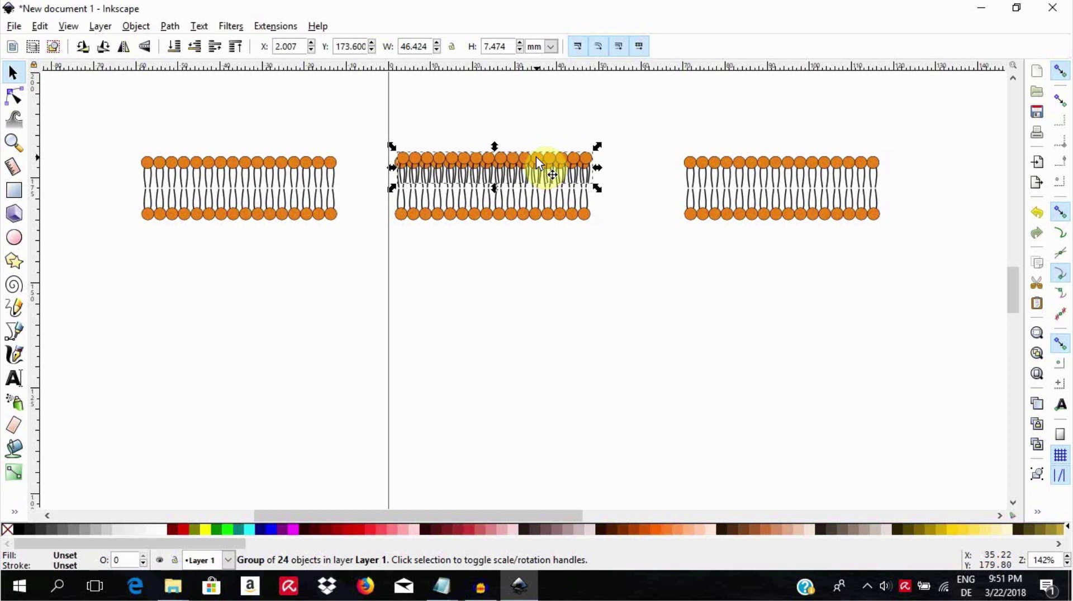
key(Up)
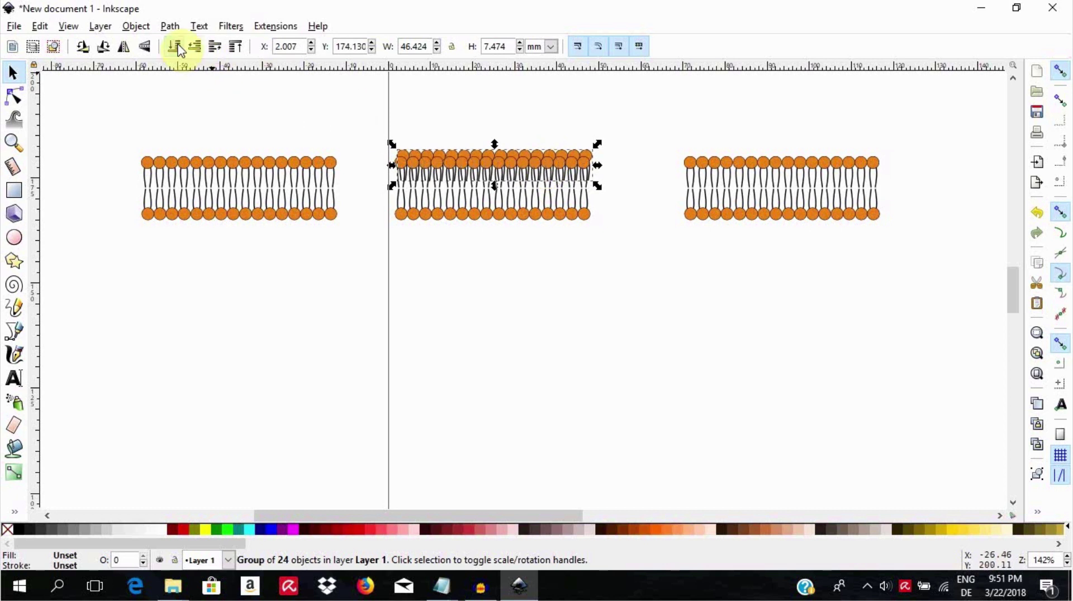
key(Down)
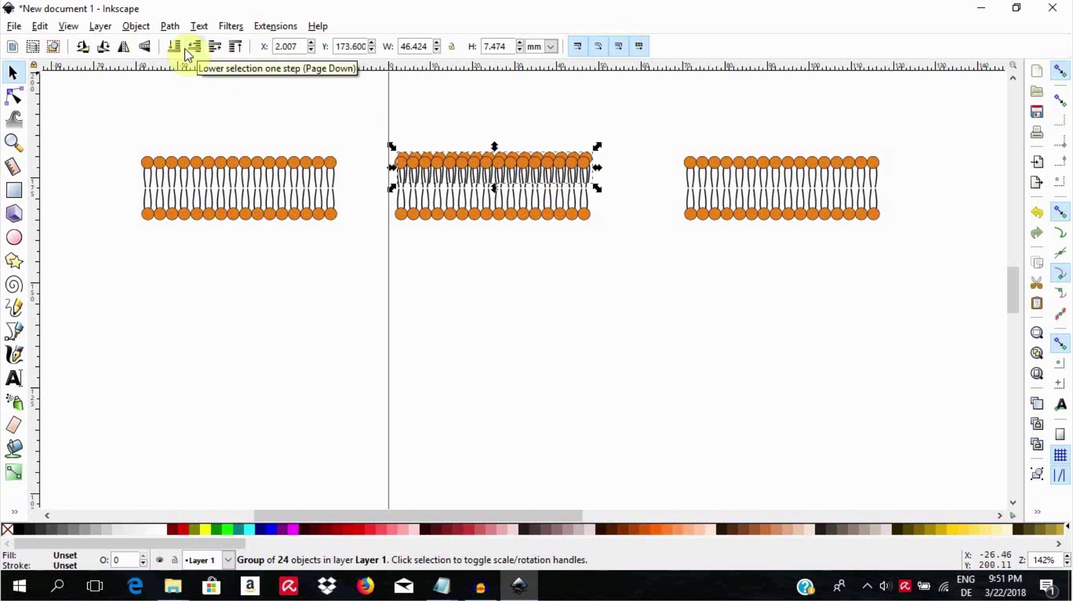
click(187, 50)
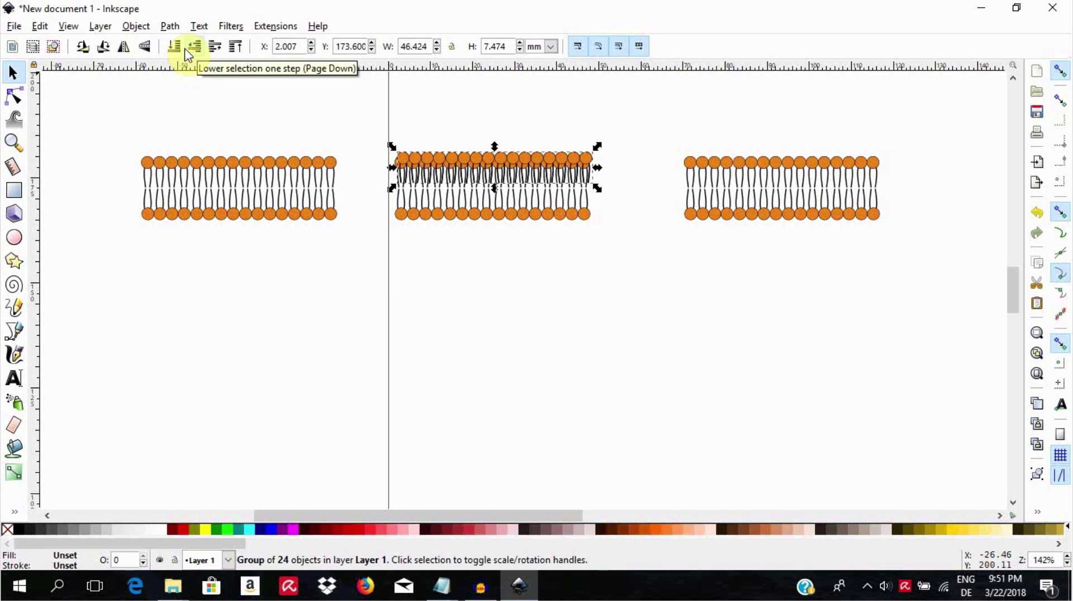
key(Right)
key(Right)
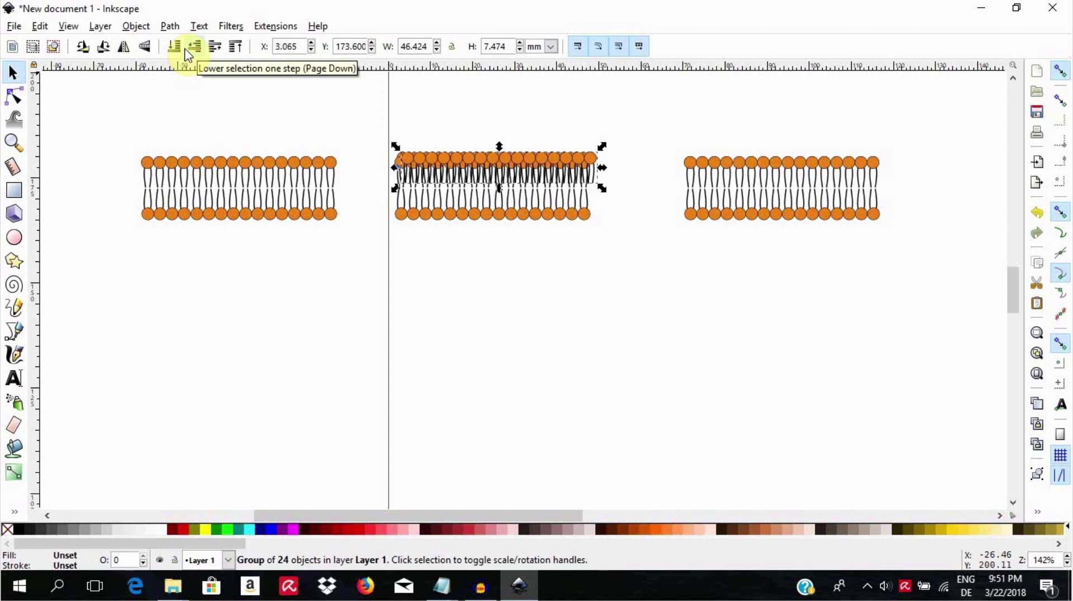
key(Up)
key(Up)
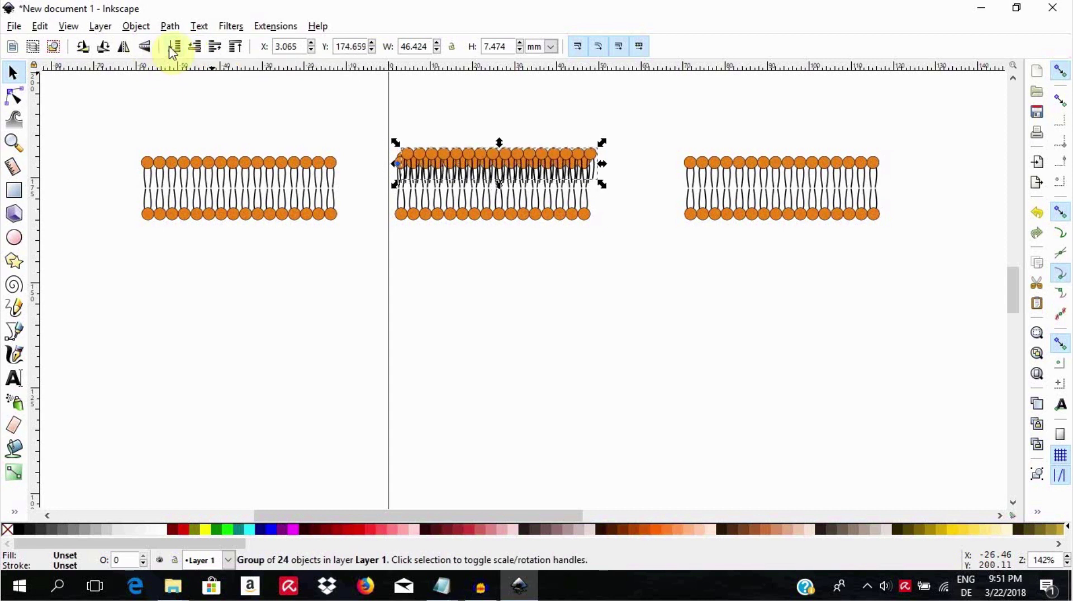
click(174, 48)
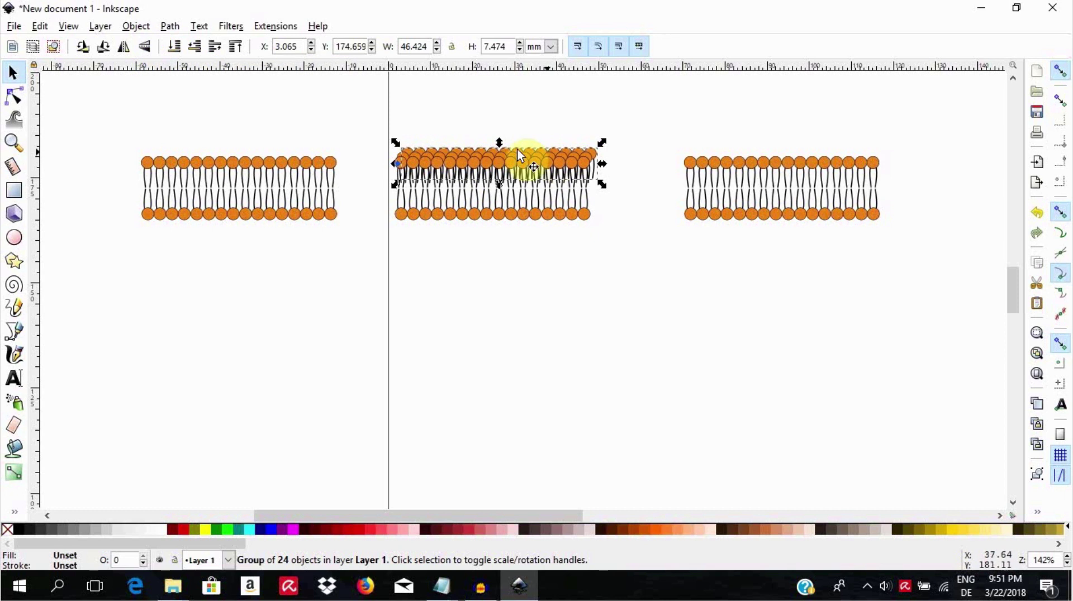
click(623, 242)
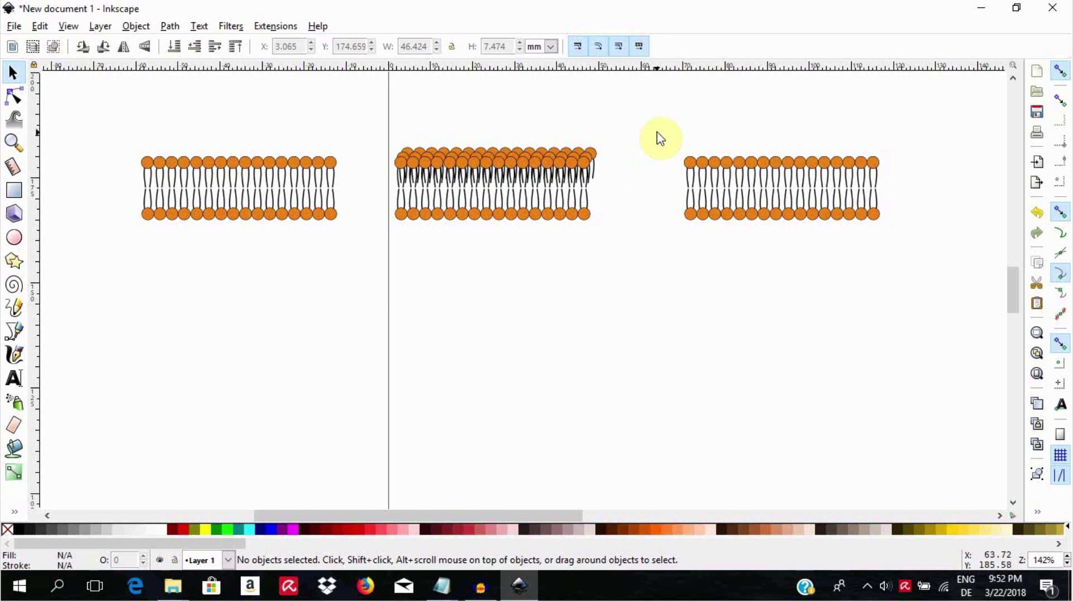
Step: Group the right membrane's lower leaflet, then group both leaflets into one 46.529 × 15.208 mm object
drag(658, 133, 900, 200)
key(ctrl)
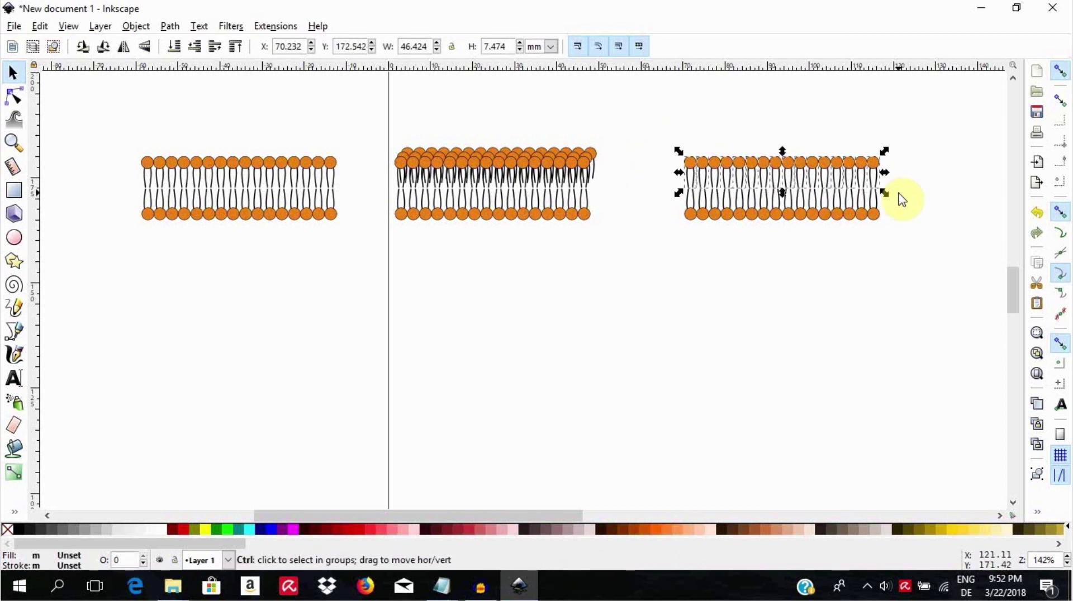
click(896, 253)
mouse_move(894, 248)
mouse_down()
mouse_move(641, 176)
mouse_move(890, 263)
mouse_up()
key(ctrl+g)
click(658, 153)
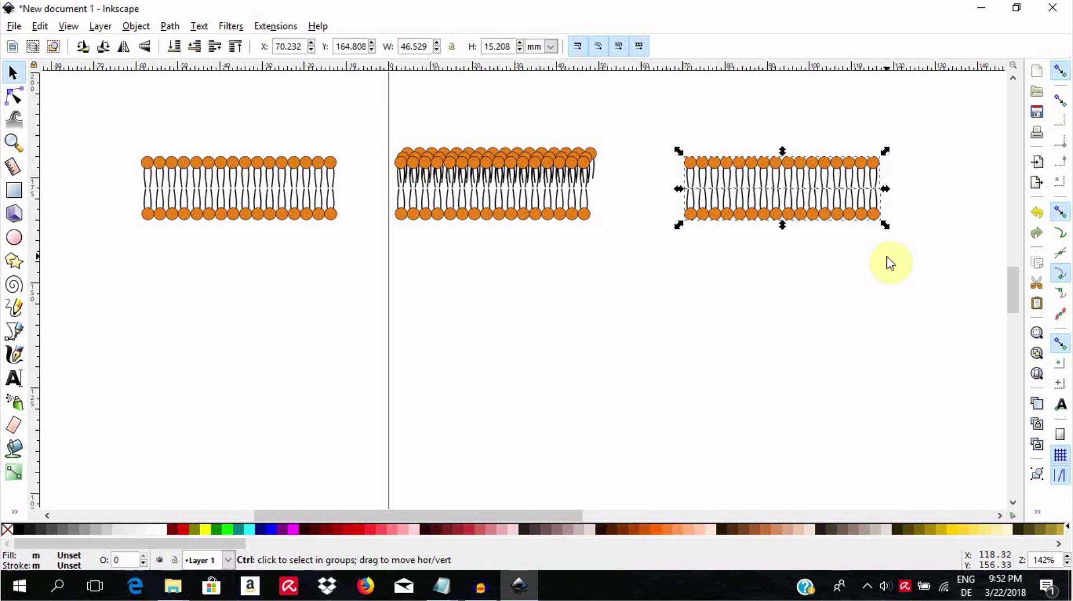
key(ctrl+g)
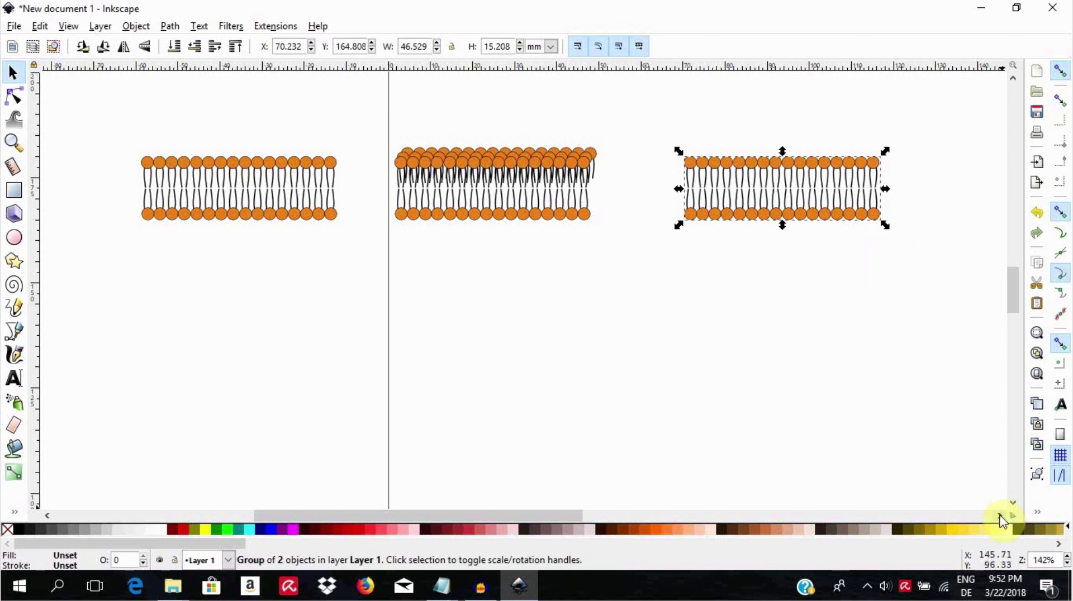
click(1001, 516)
click(1000, 517)
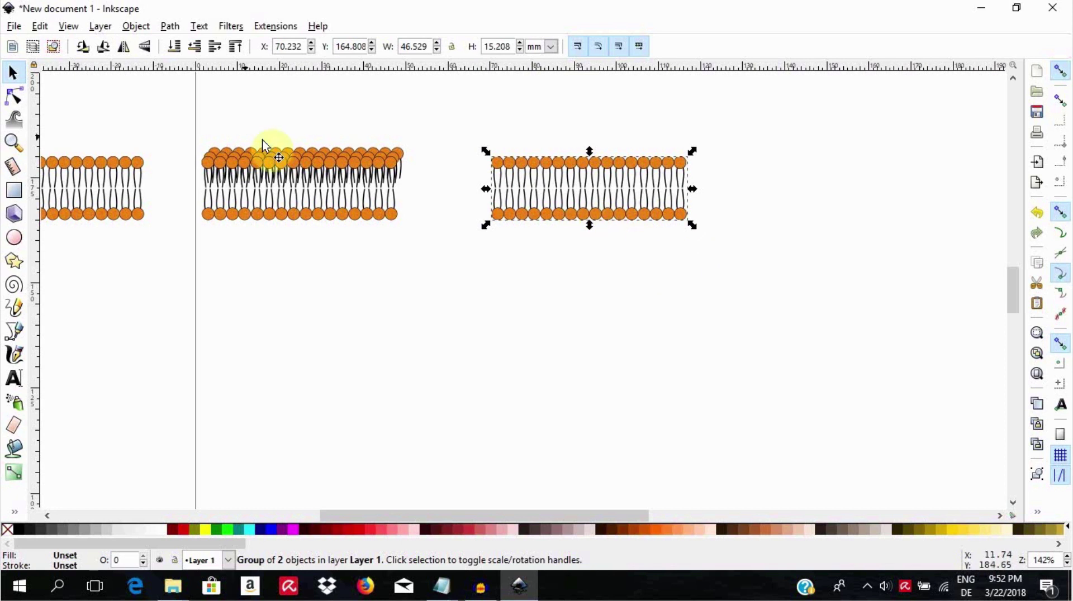
Step: Apply a Bend path effect with width 1.000 to the right membrane via Path Effects
click(14, 97)
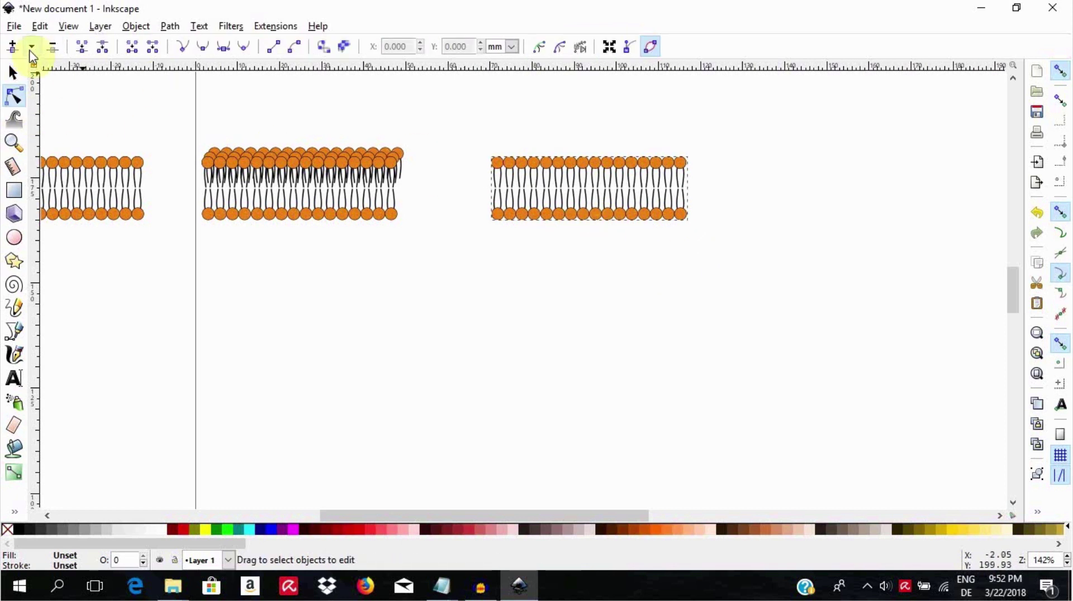
click(330, 52)
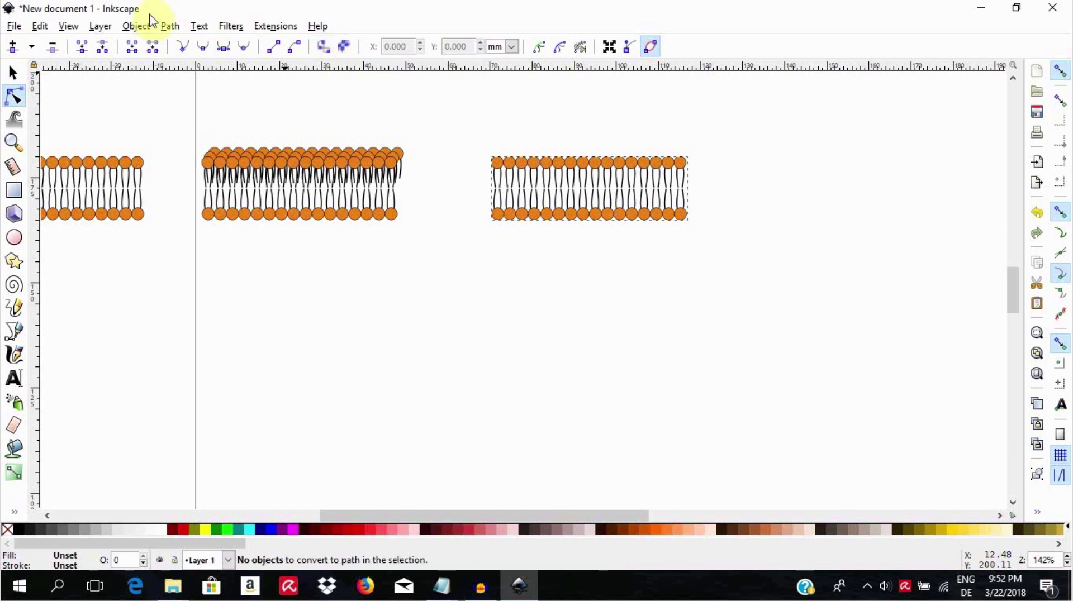
click(170, 26)
click(224, 373)
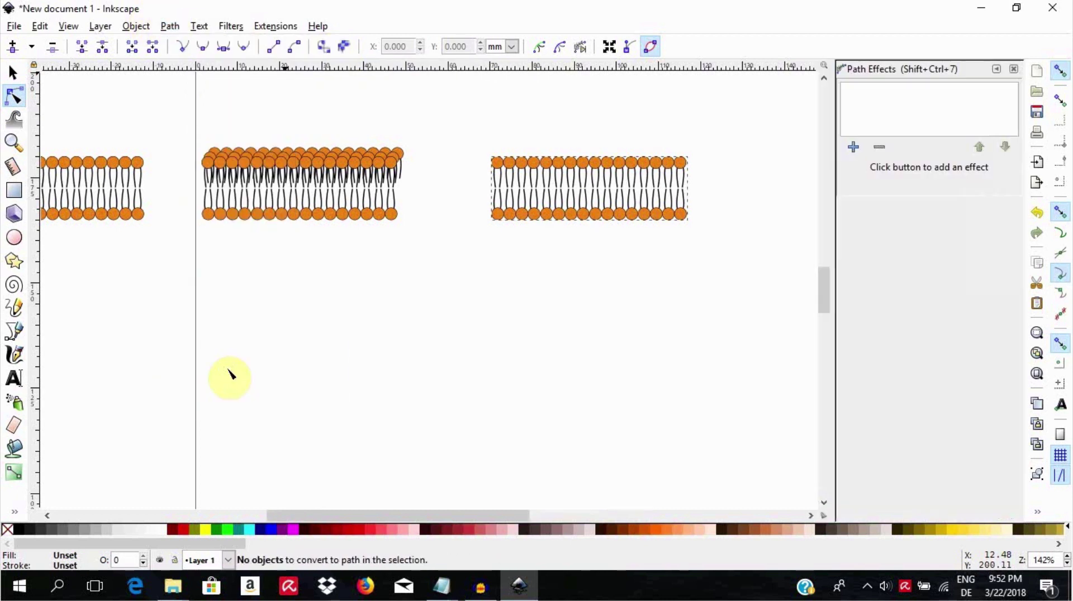
click(854, 147)
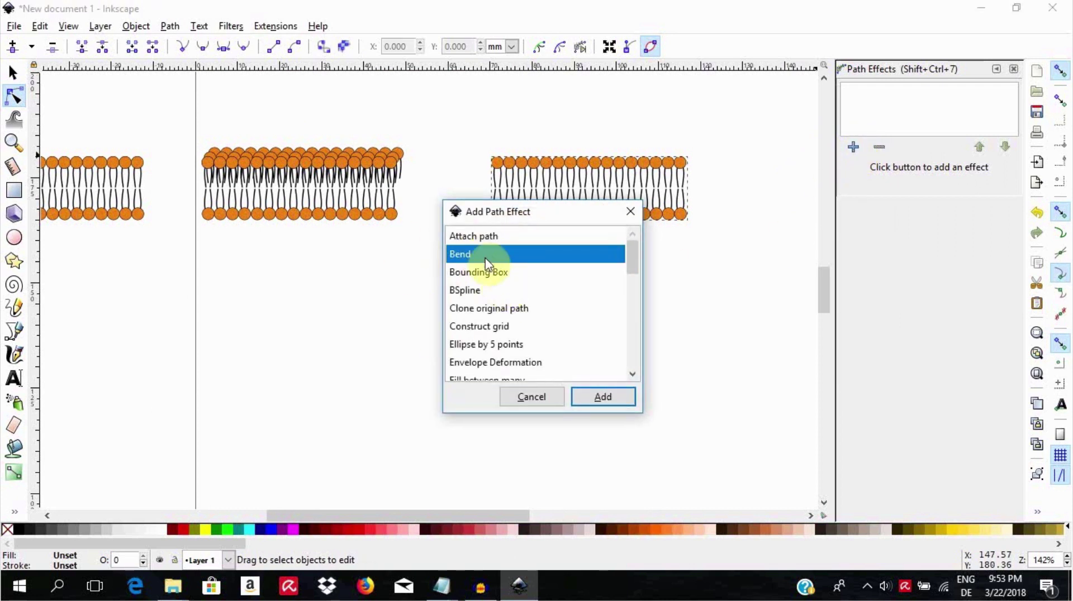
click(605, 398)
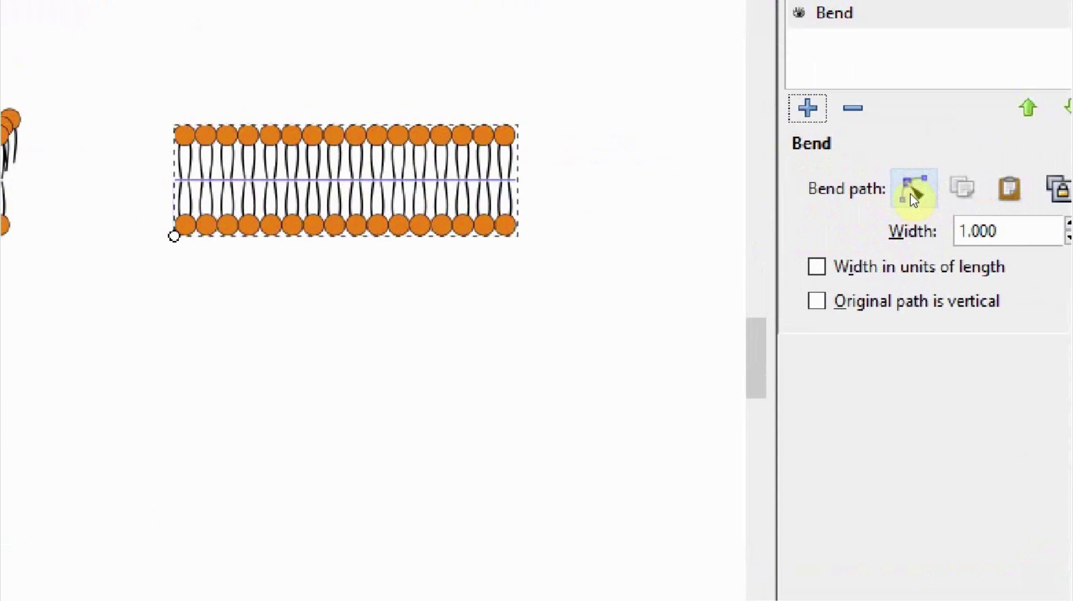
Step: Turn on on-canvas editing of the Bend path and select its two end nodes
click(915, 194)
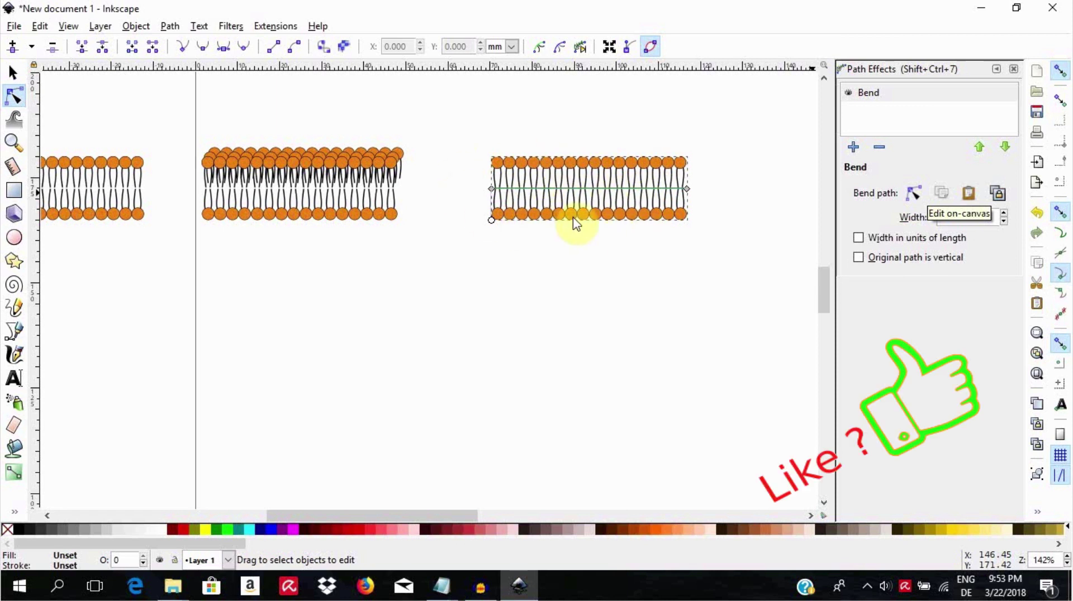
drag(478, 179, 713, 199)
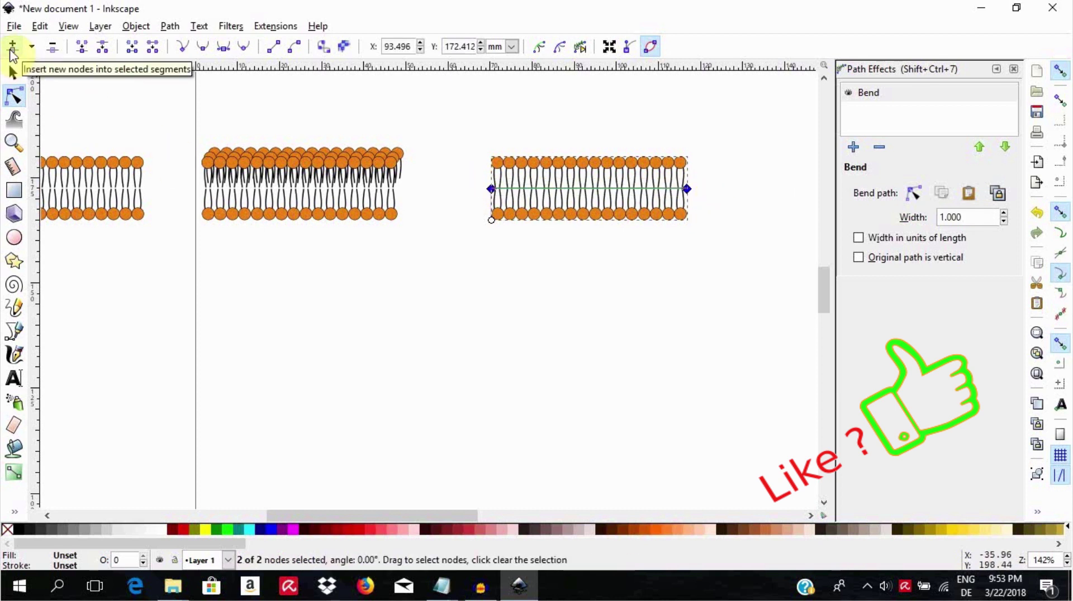
Step: Insert nodes twice for nine on the bend path, then raise the middle node to arch it
click(12, 51)
click(12, 50)
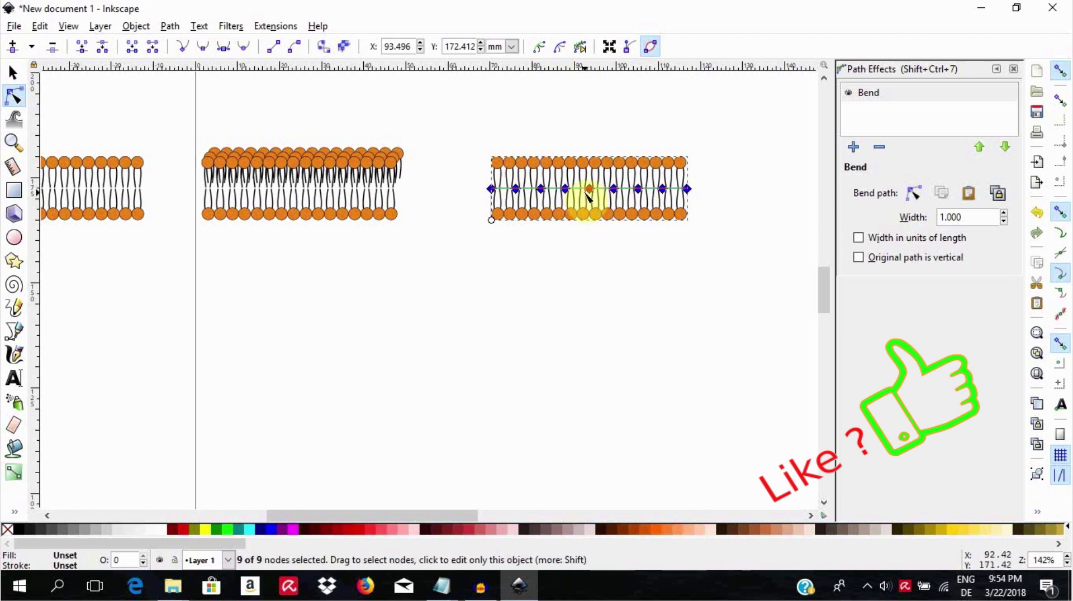
key(alt)
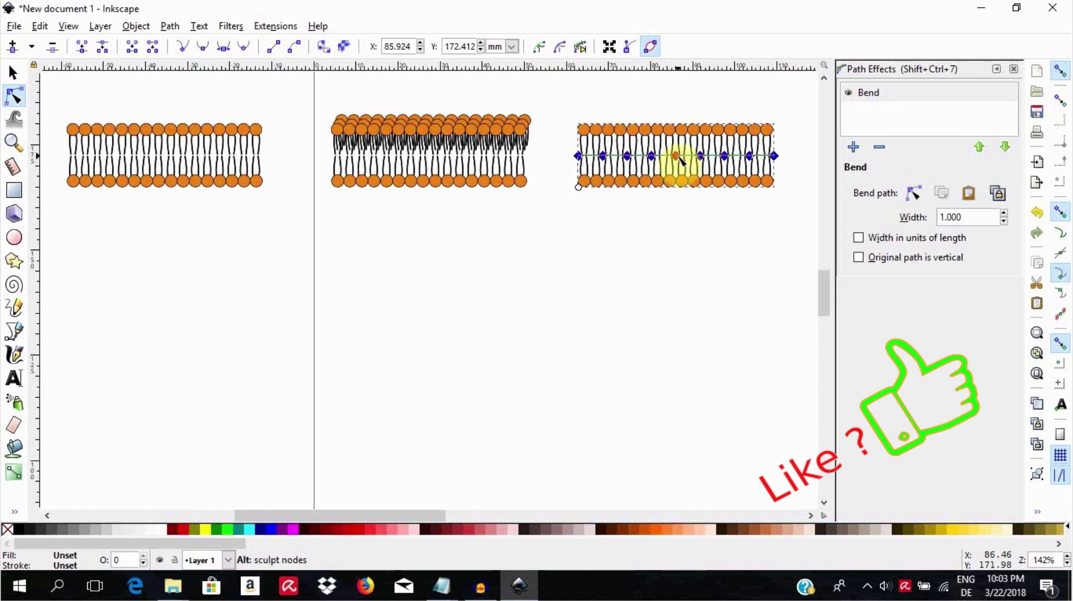
drag(680, 159, 681, 137)
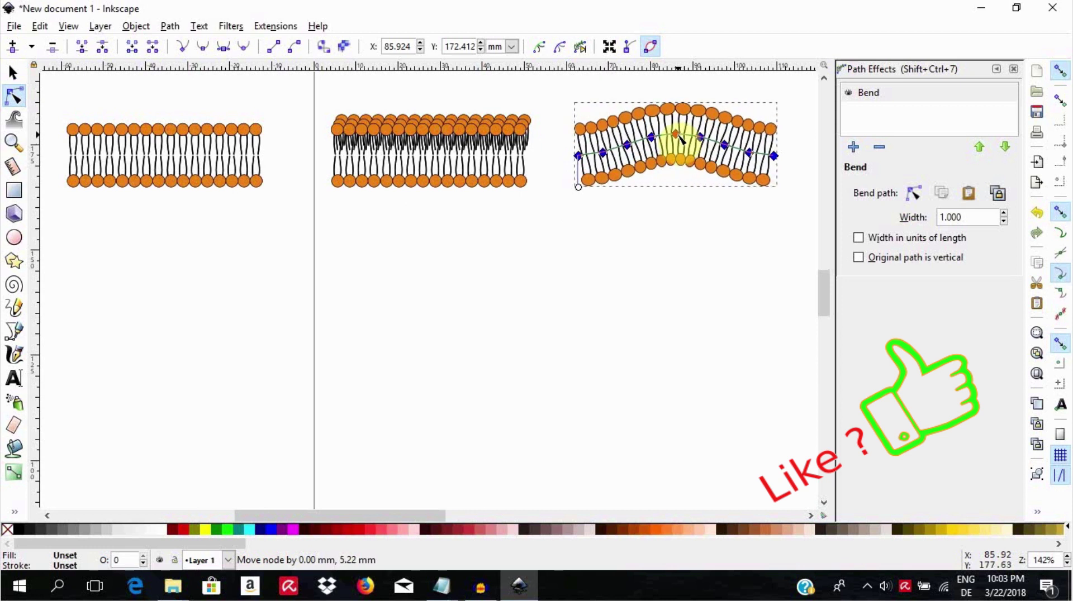
key(ctrl+a)
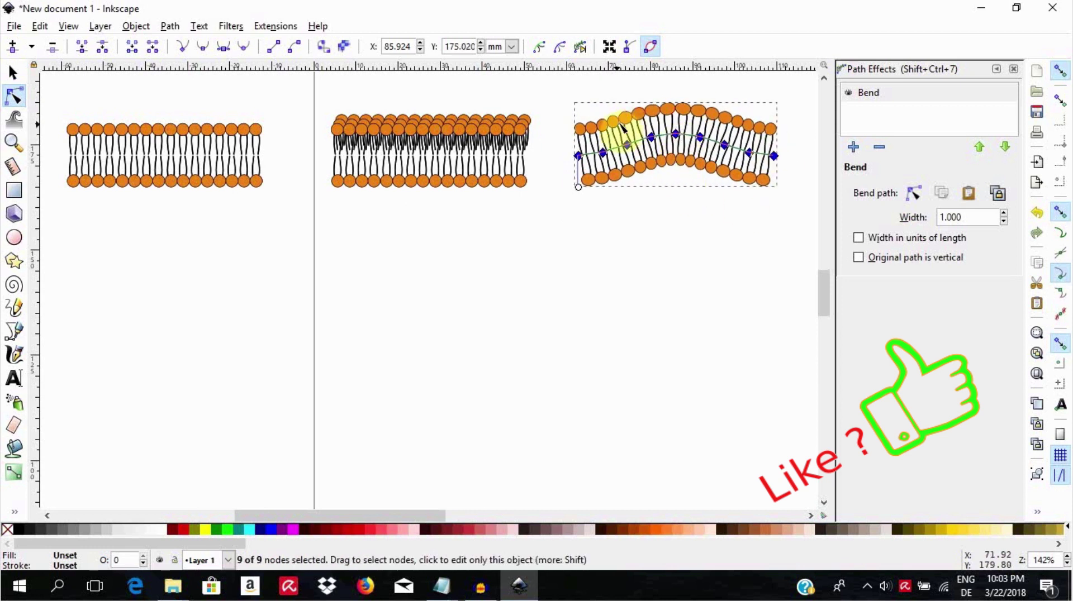